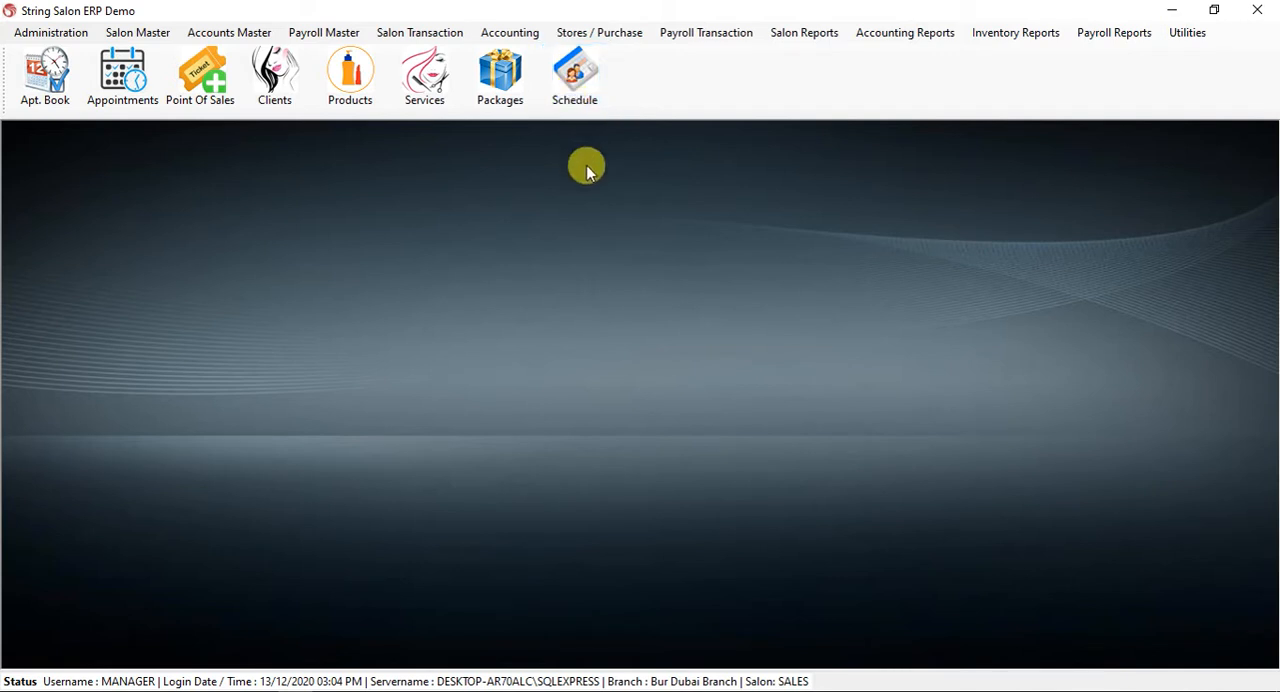
Open the employee schedule and try out selecting and deselecting the two listed employees.
click(576, 92)
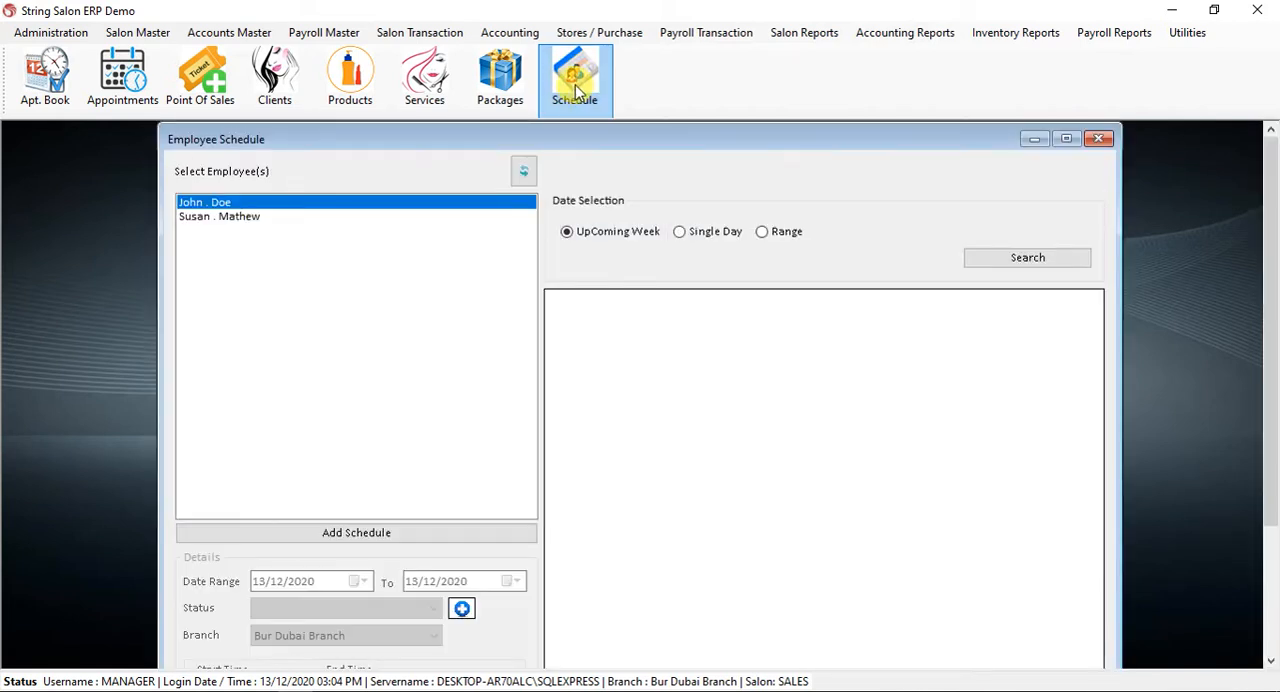
click(230, 204)
click(231, 217)
click(232, 205)
click(235, 218)
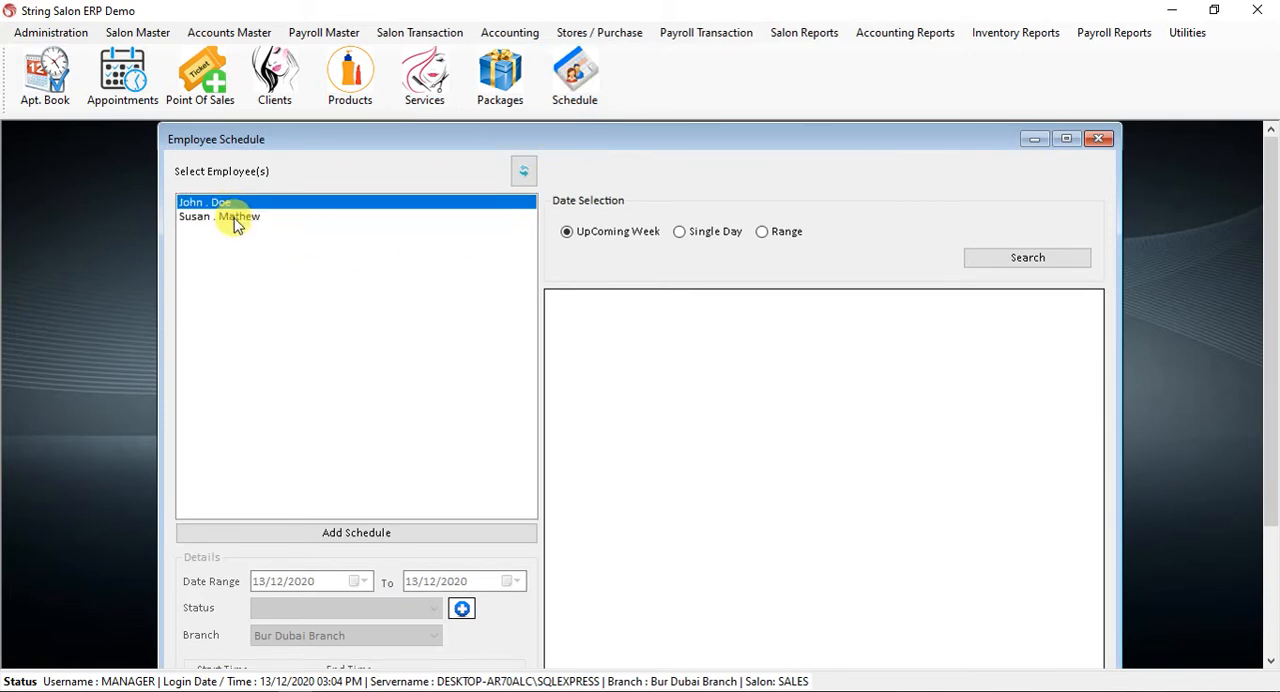
click(235, 204)
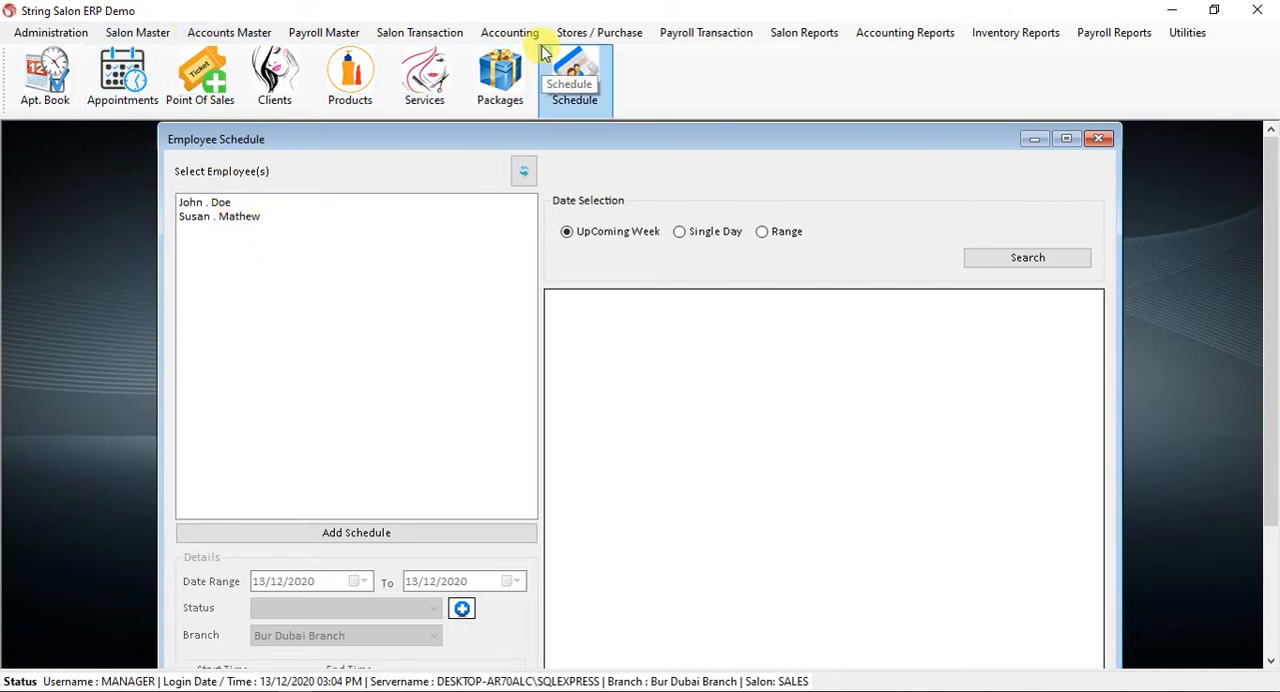
Check which employees are included in the Appointment View Settings and close them.
click(138, 32)
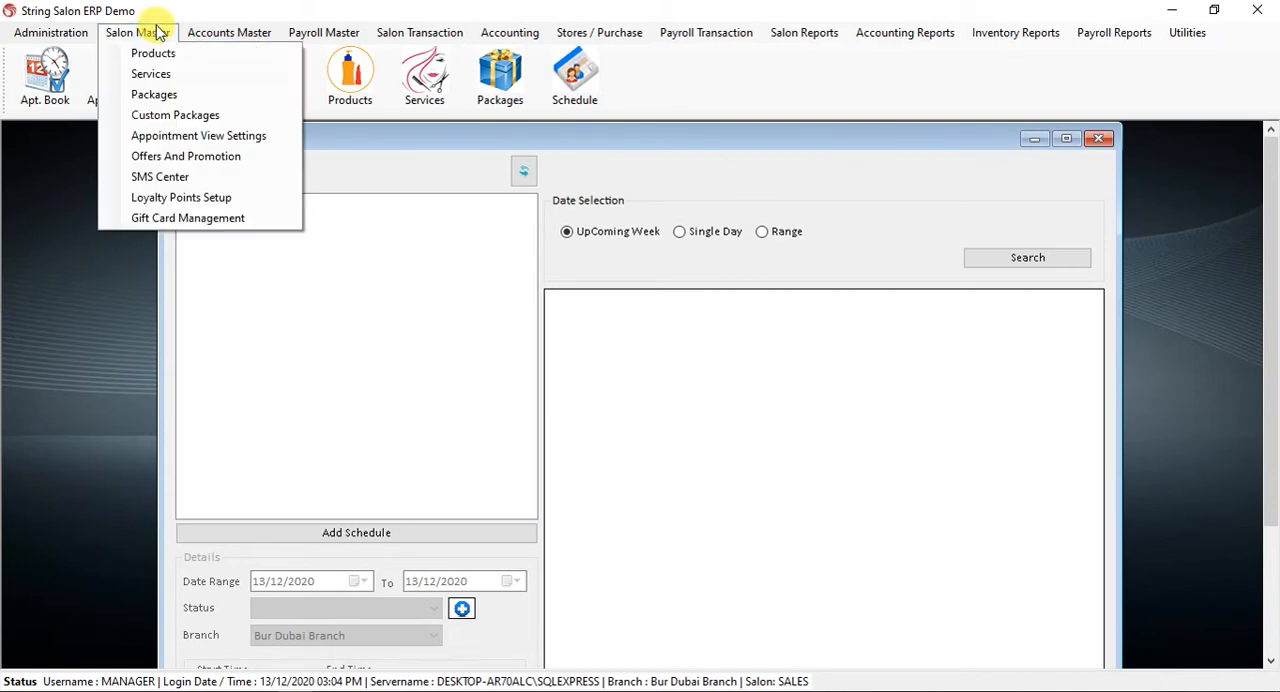
click(205, 135)
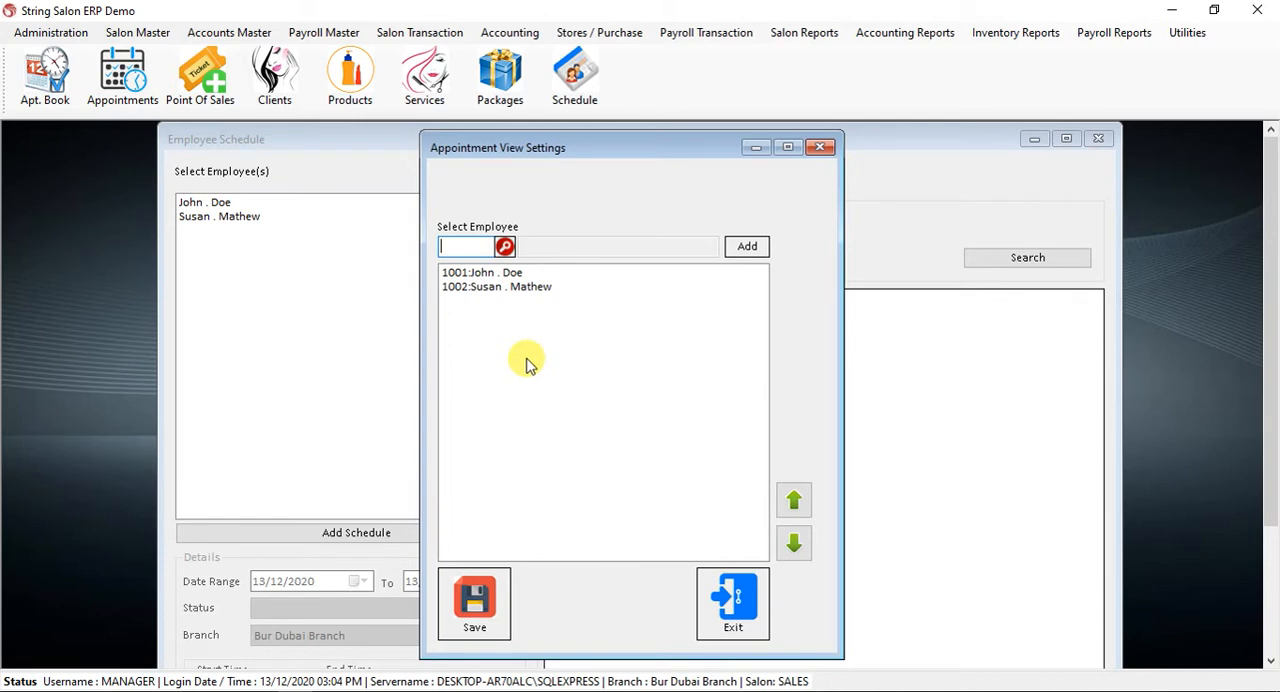
click(738, 614)
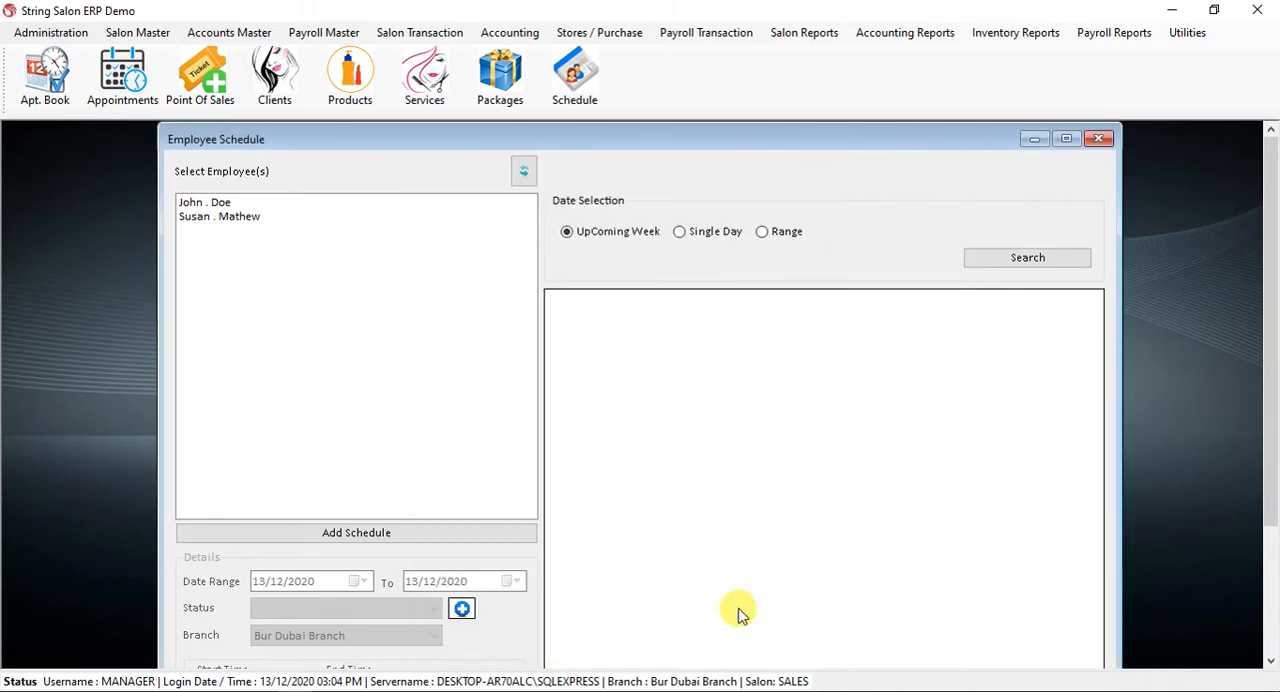
Start a new schedule for both listed employees with a date range of 01/12/2020 to 31/12/2020.
click(229, 206)
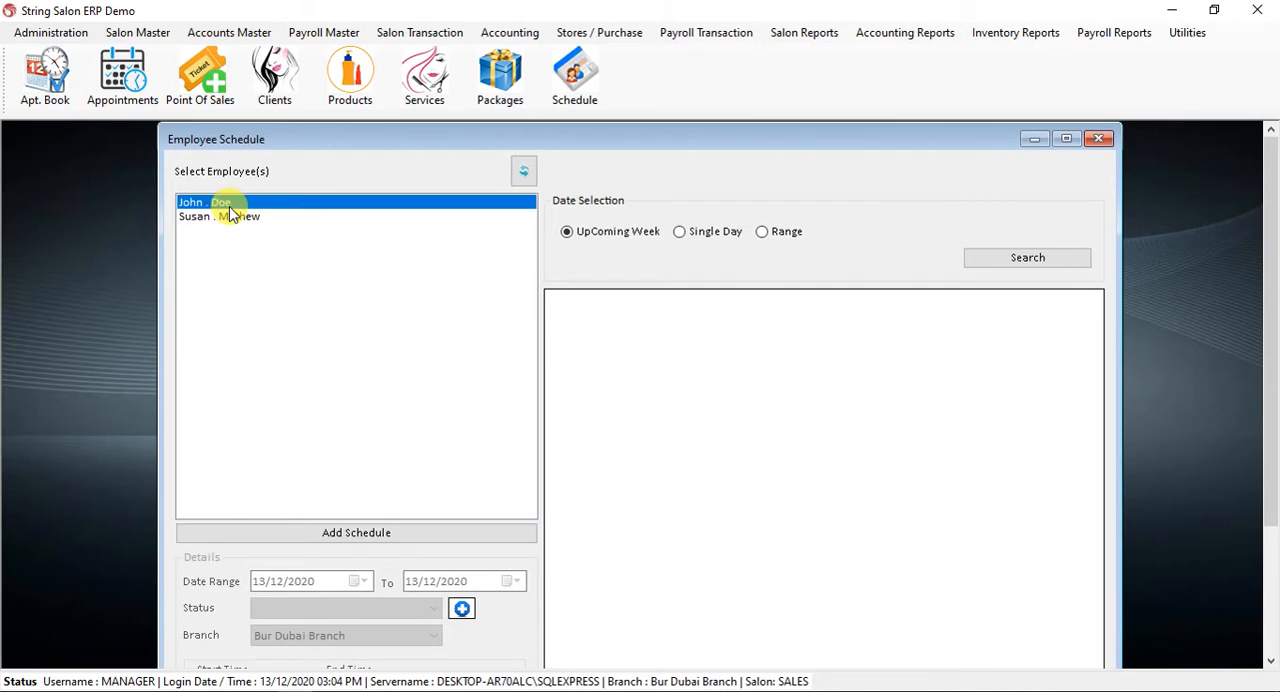
click(228, 217)
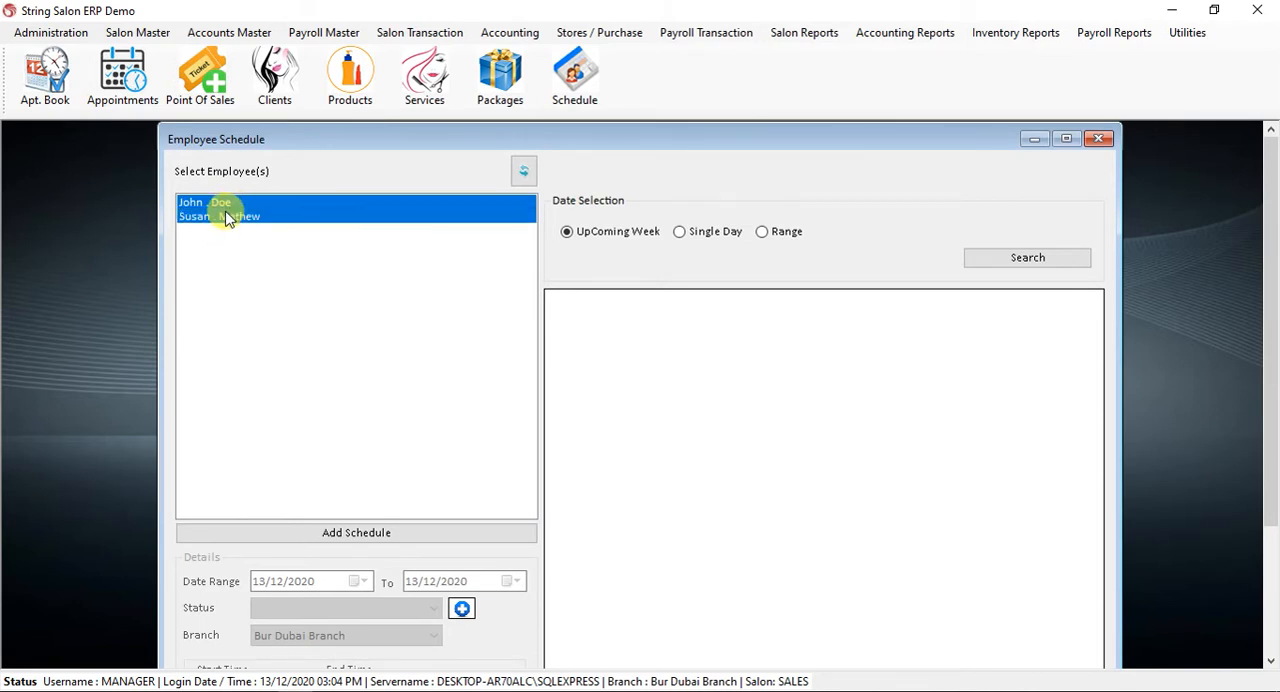
click(366, 536)
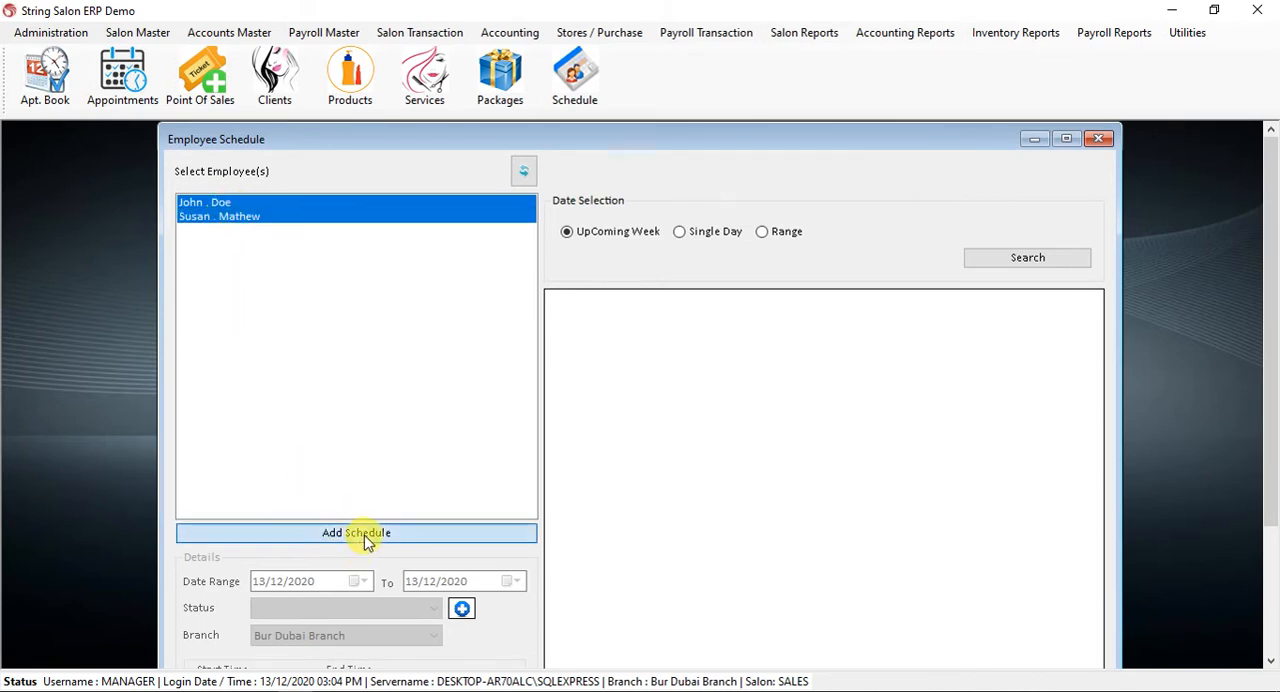
drag(1269, 261, 1271, 321)
click(364, 498)
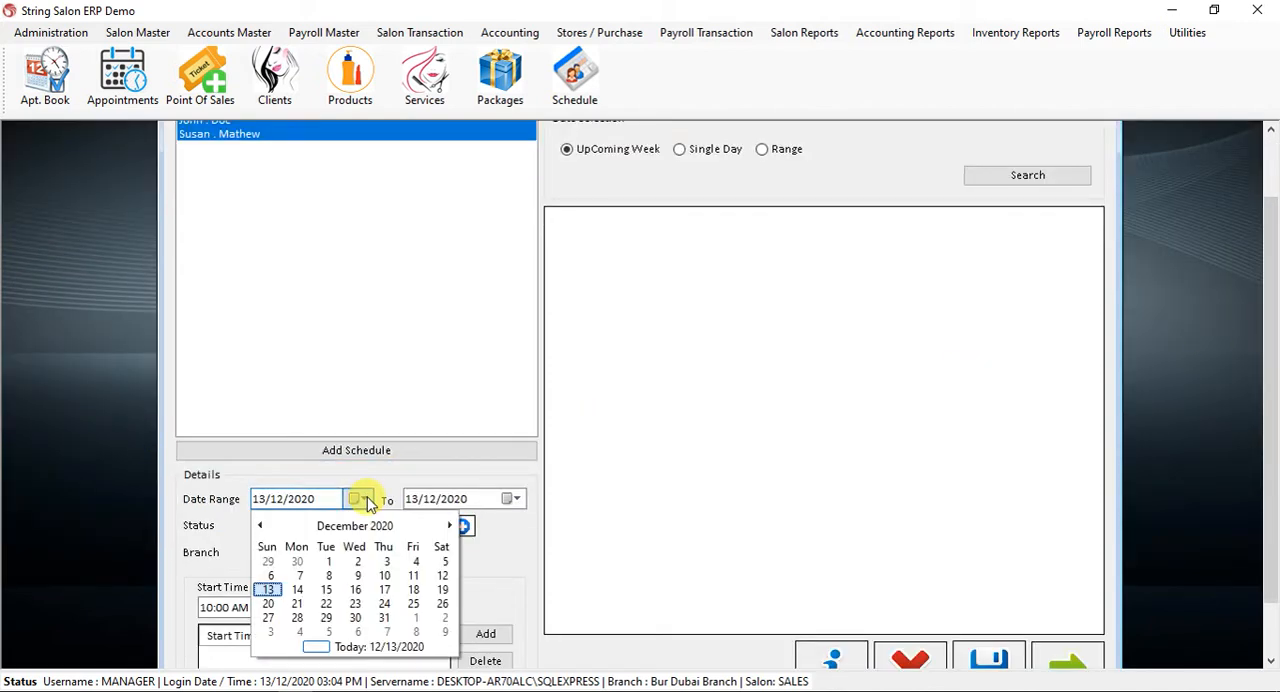
click(328, 561)
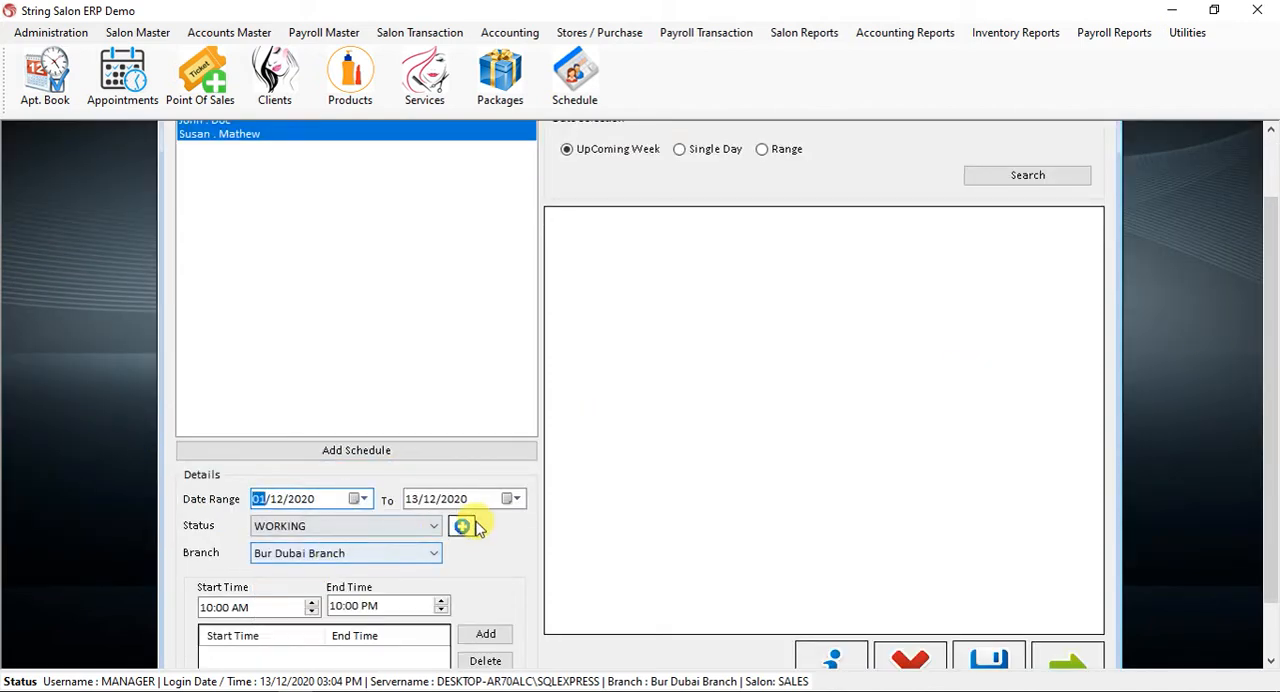
click(510, 500)
click(532, 626)
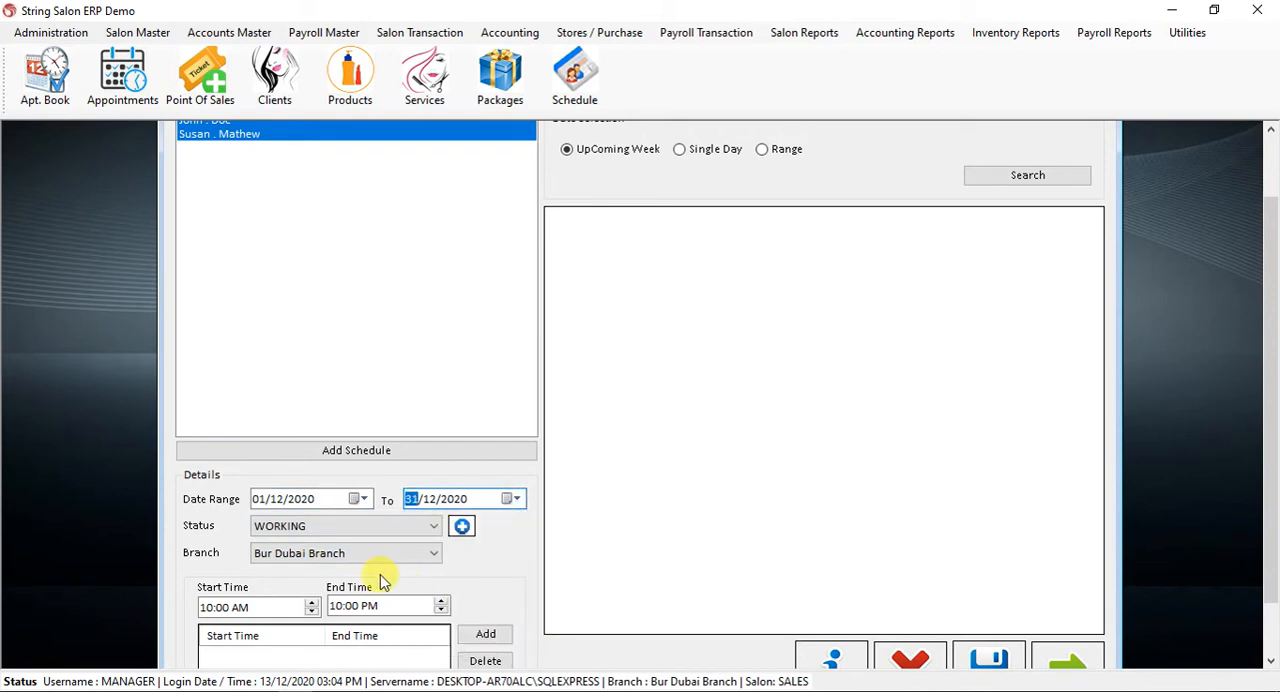
Keep the status WORKING, add a 10:00 AM to 10:00 PM shift, and save the schedule.
click(327, 532)
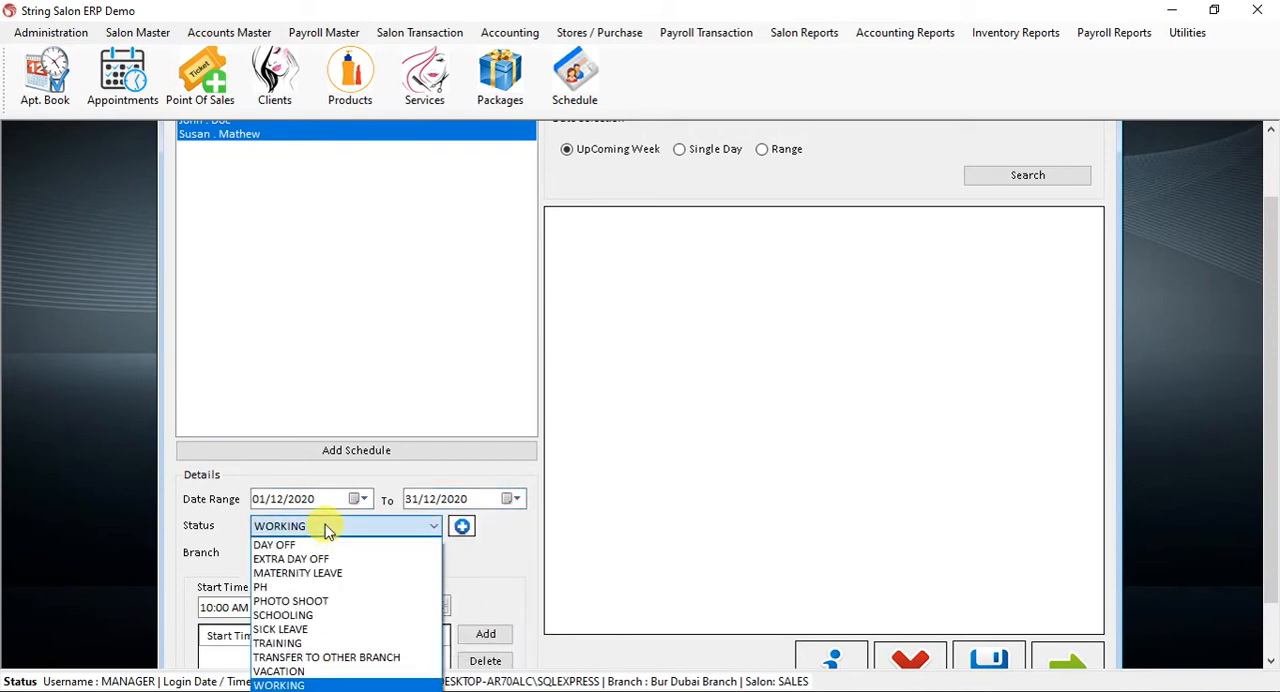
click(327, 530)
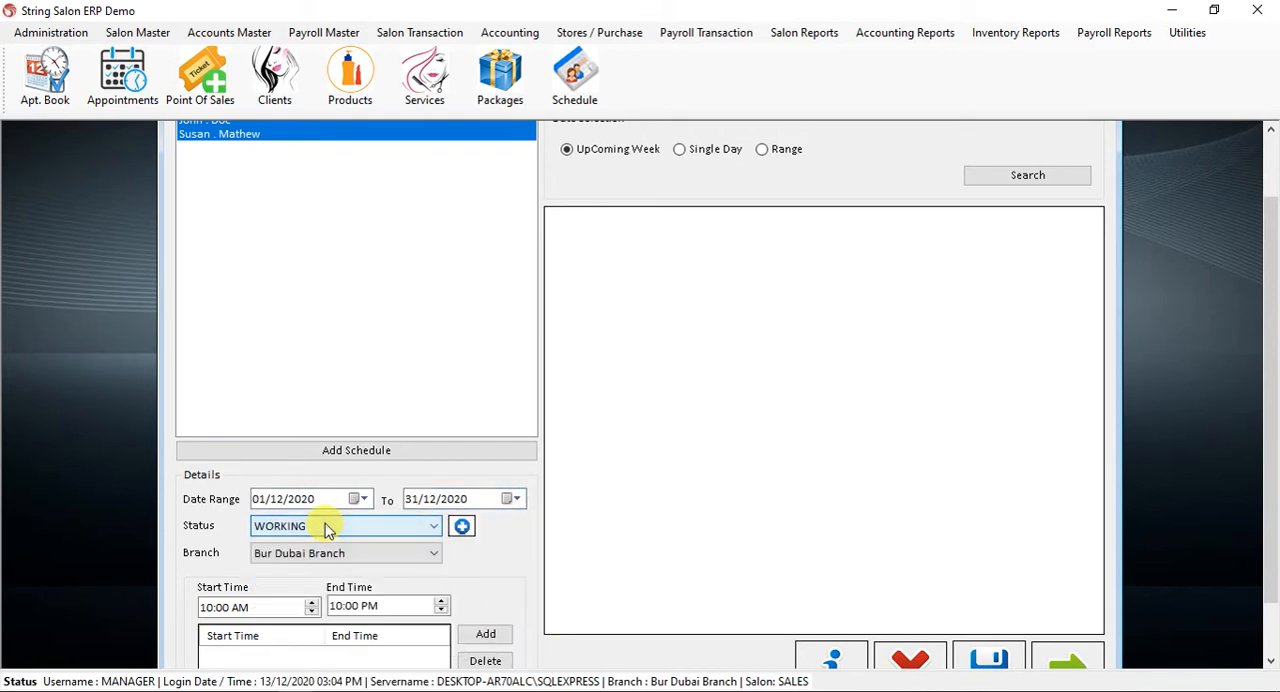
scroll(1270, 485, down, 2)
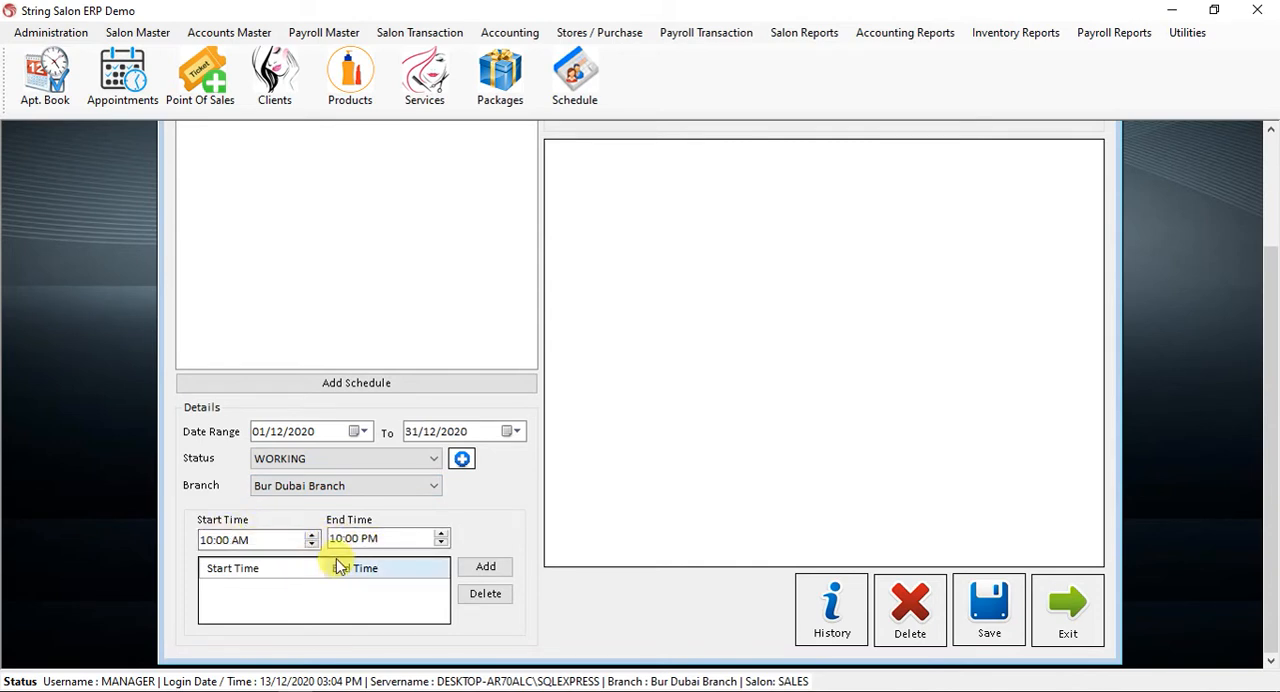
click(479, 567)
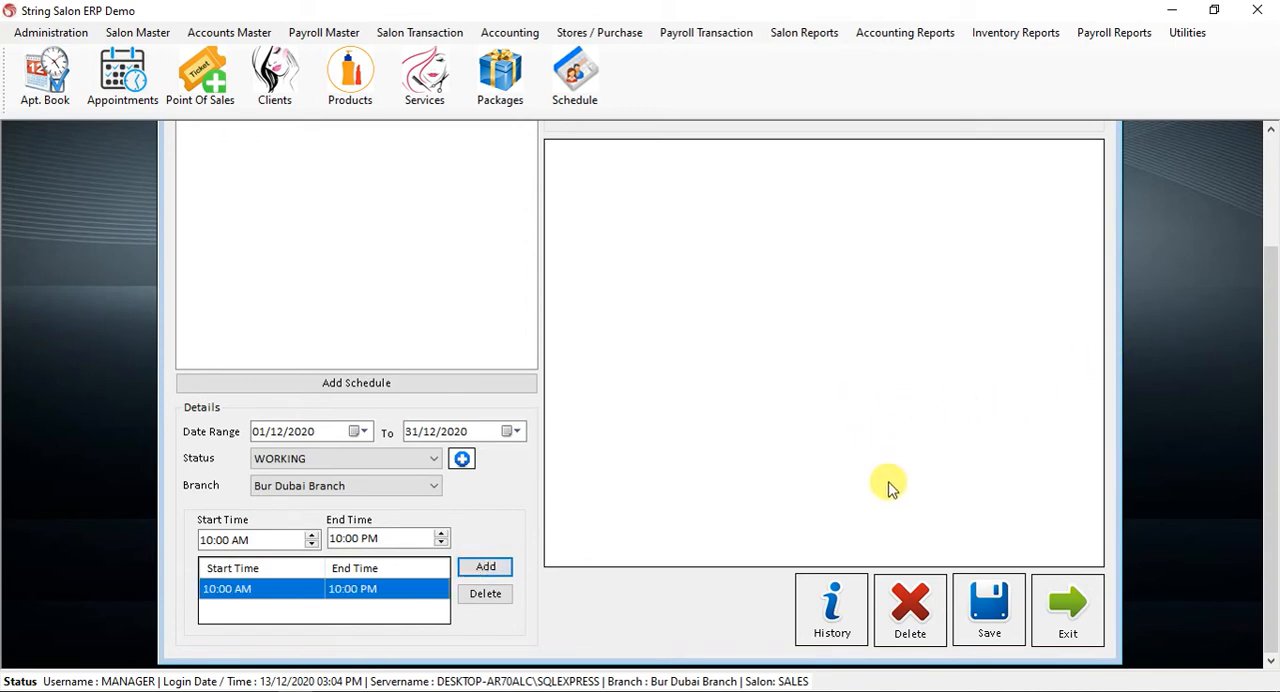
click(990, 606)
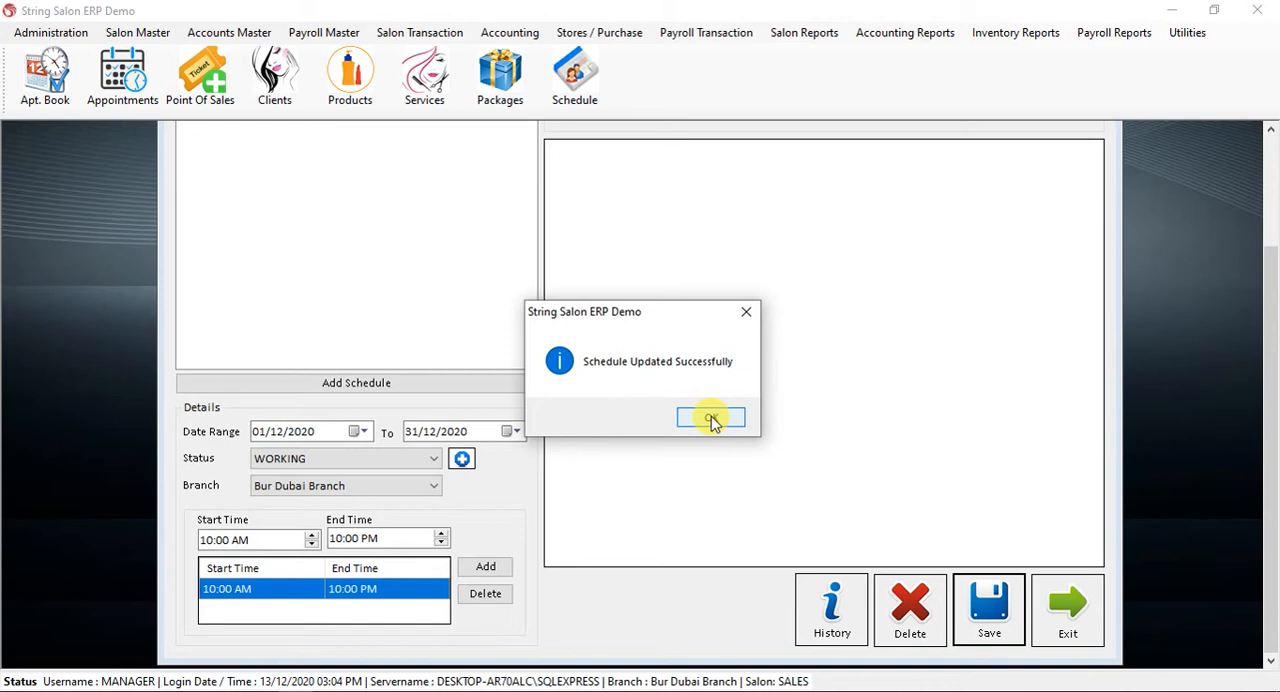
click(711, 418)
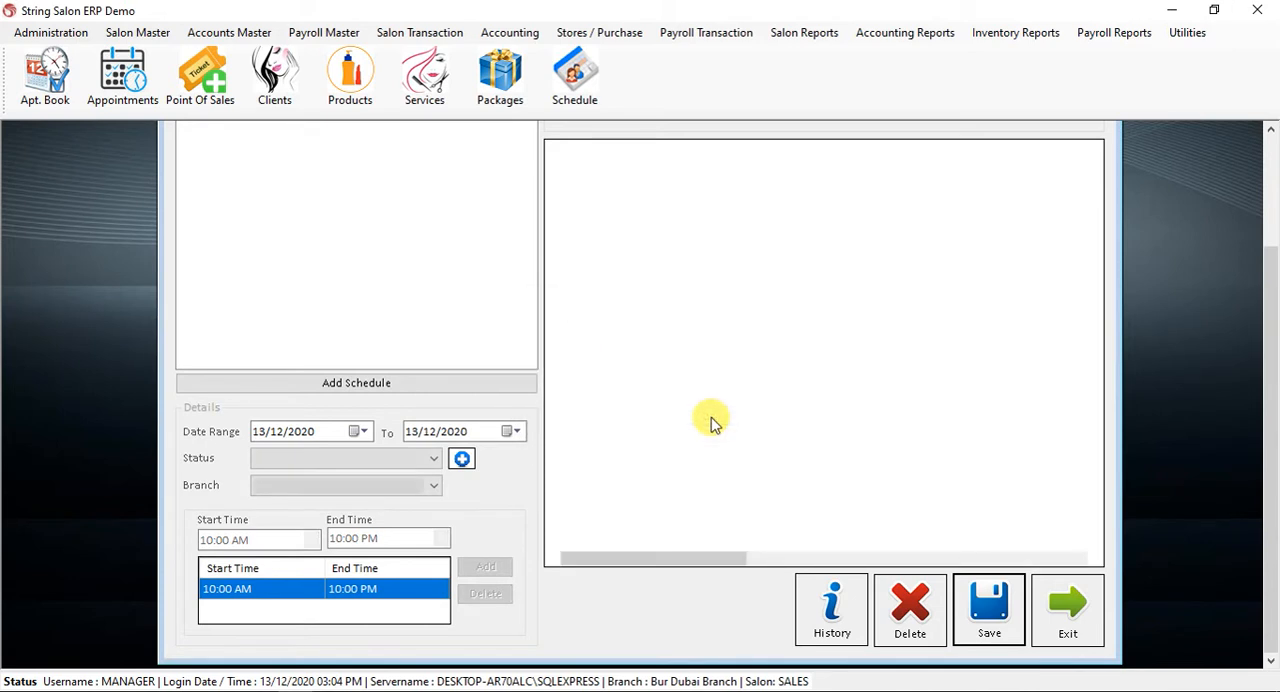
Set the second employee's status for Monday, December 14, 2020 to DAY OFF and save the schedule.
scroll(1262, 218, up, 3)
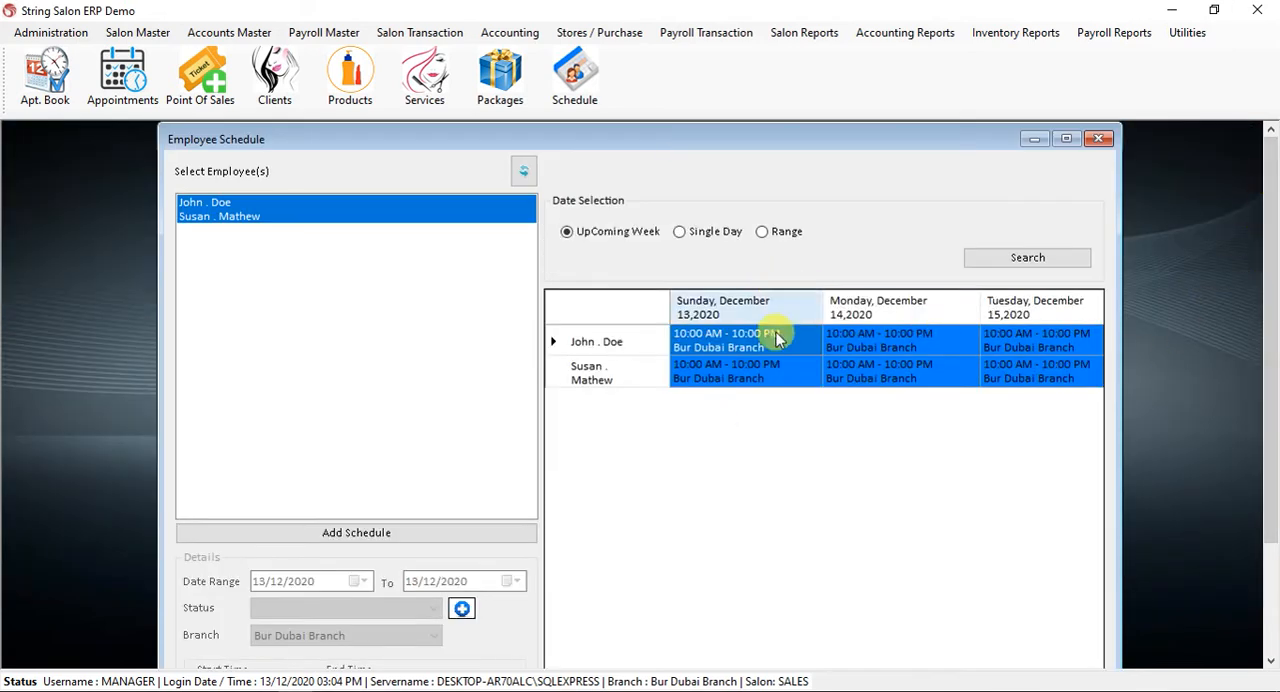
drag(1266, 337, 1272, 445)
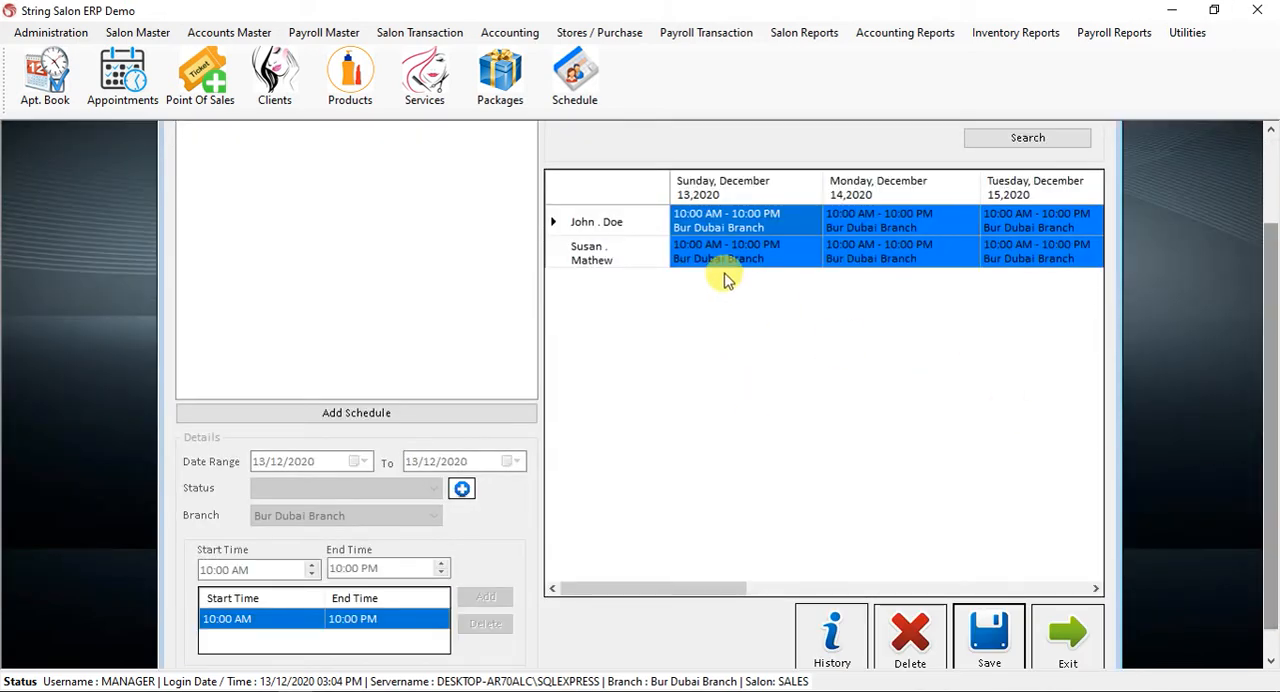
mouse_move(704, 592)
mouse_down()
mouse_move(1071, 592)
mouse_move(921, 598)
mouse_move(714, 580)
mouse_up()
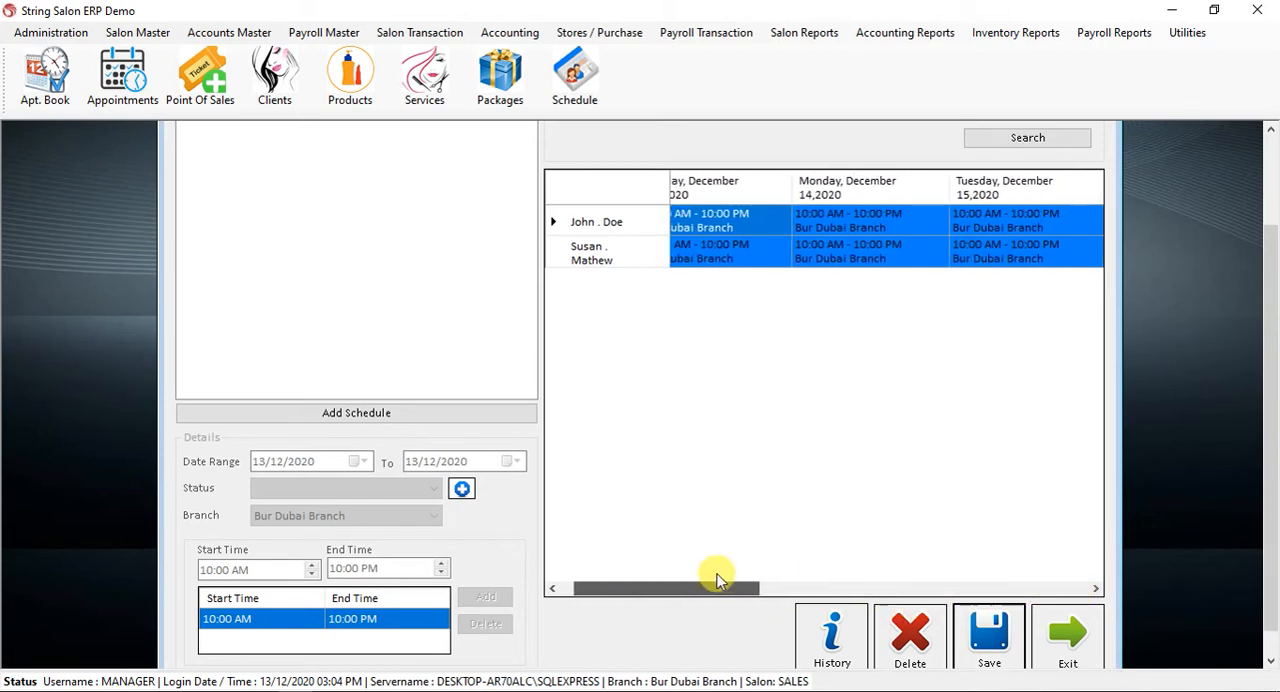
click(884, 243)
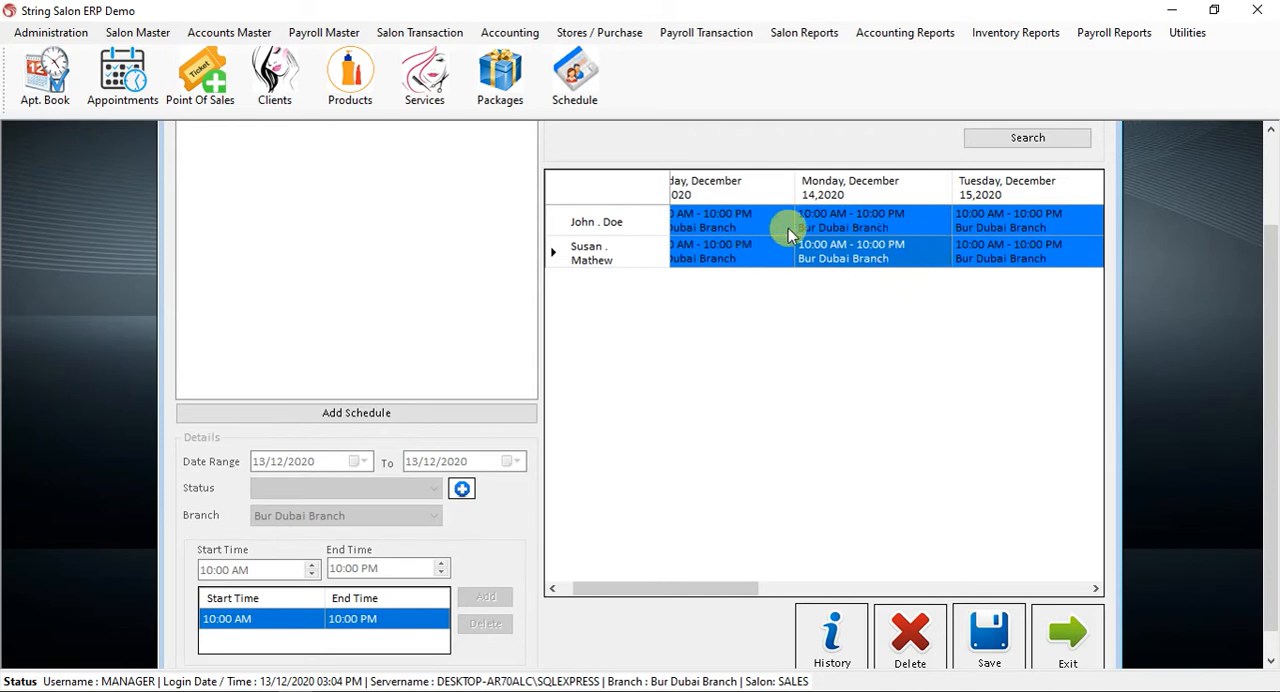
click(845, 252)
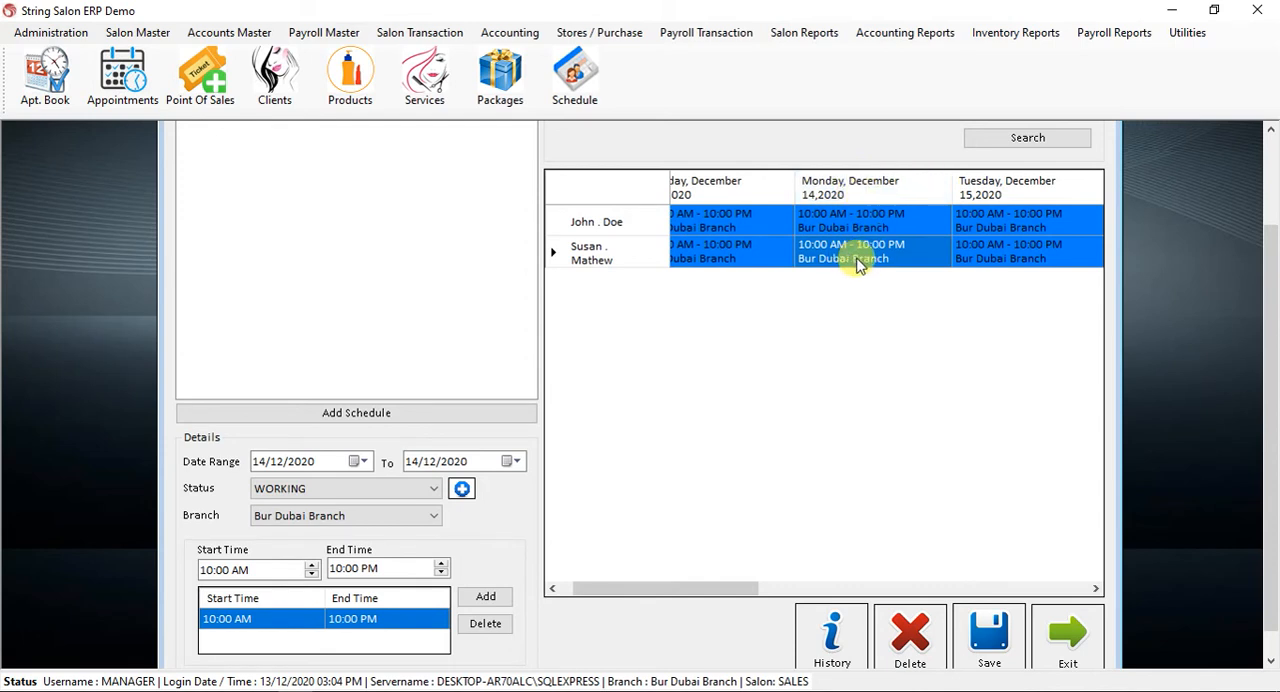
click(310, 498)
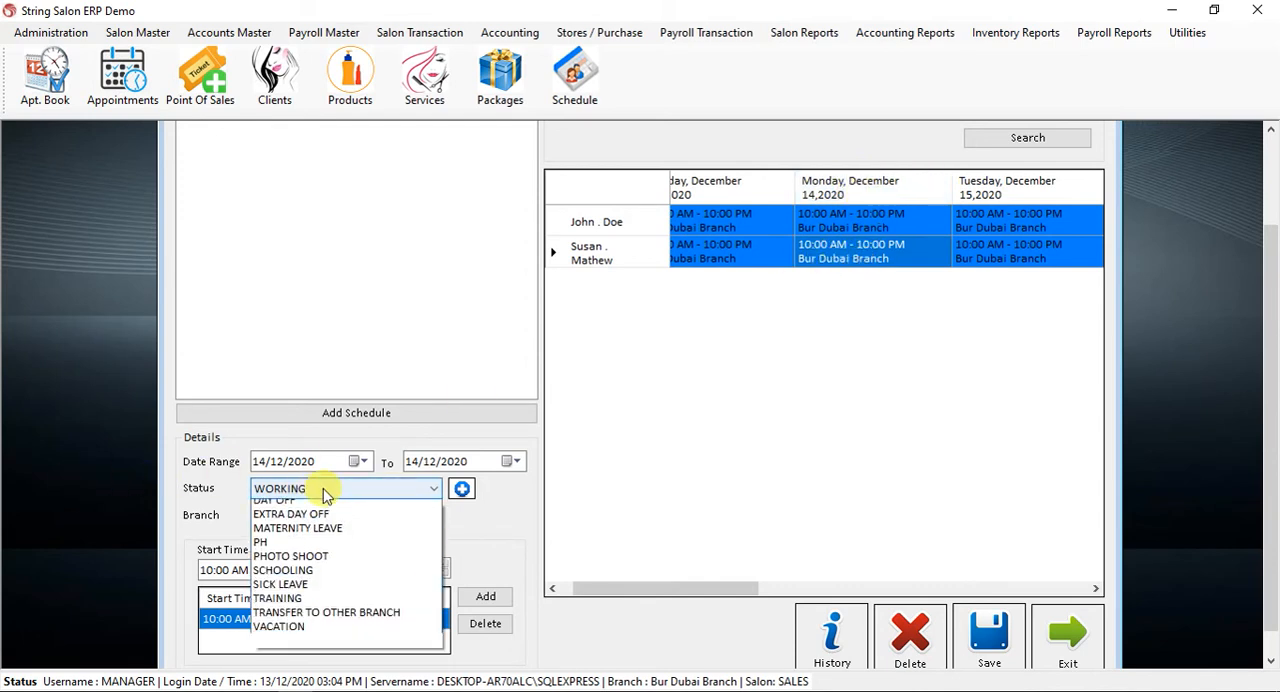
click(316, 508)
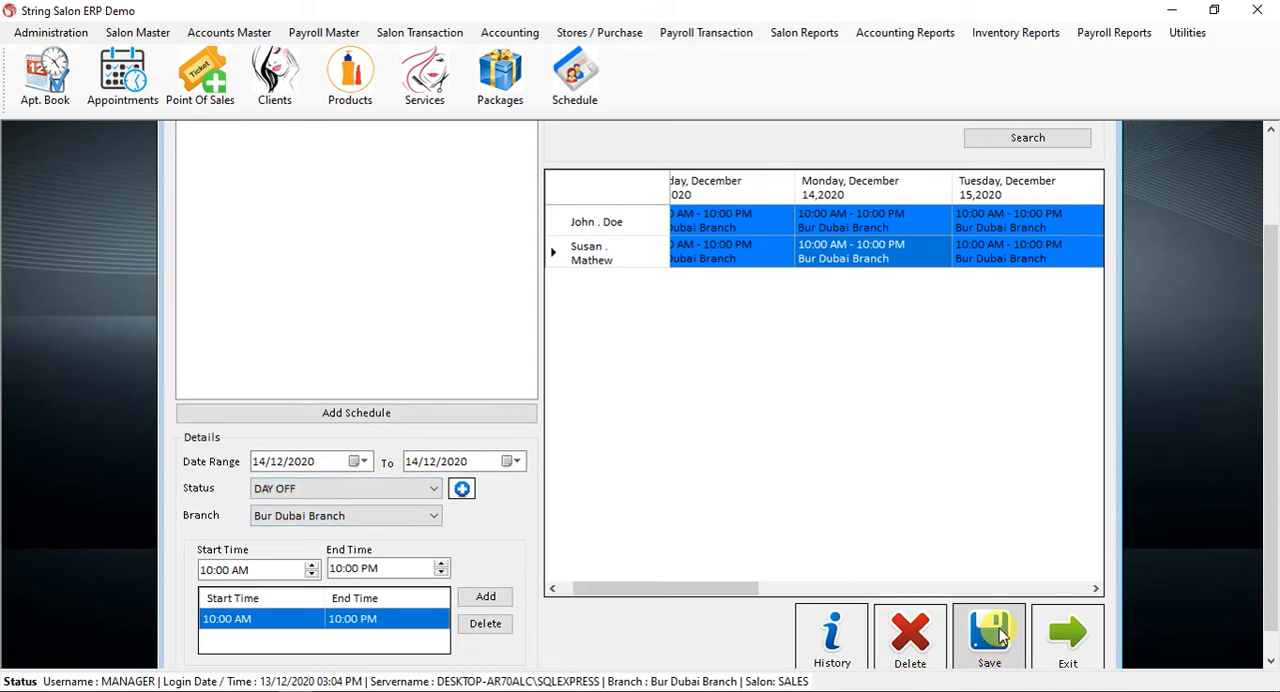
click(1000, 632)
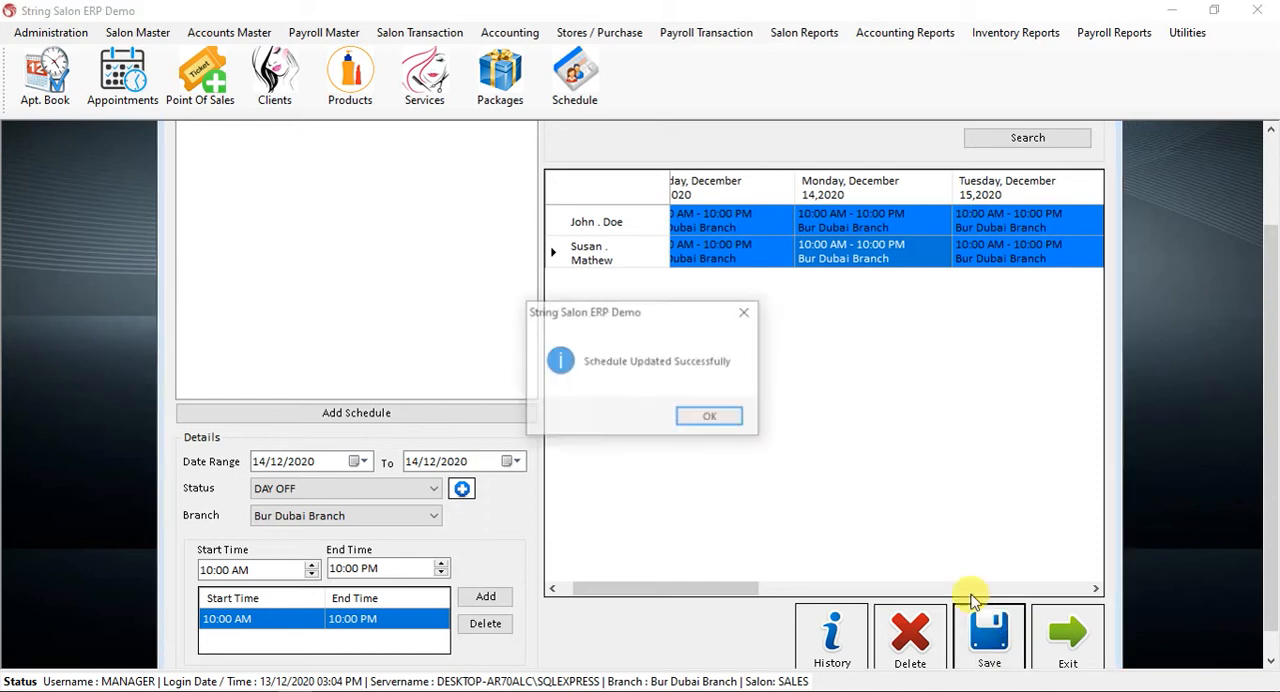
click(727, 417)
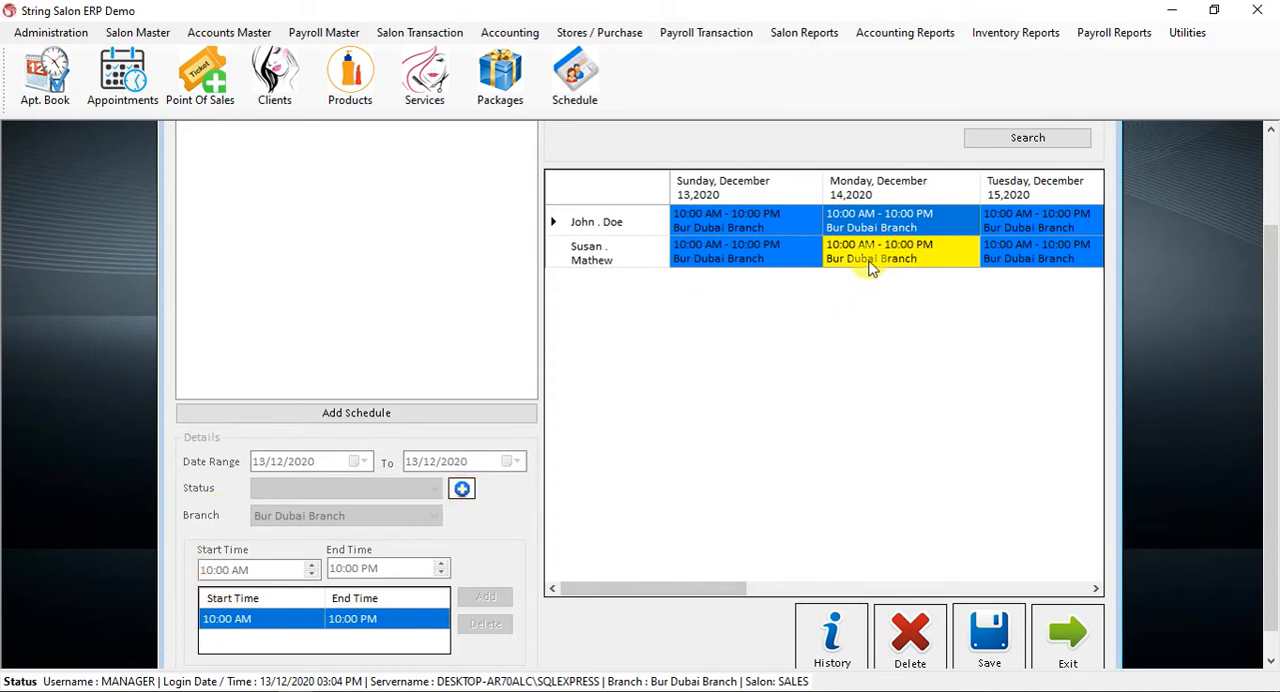
Open the schedule types from the second employee's December 14 entry and examine the colours assigned to the different types.
click(866, 272)
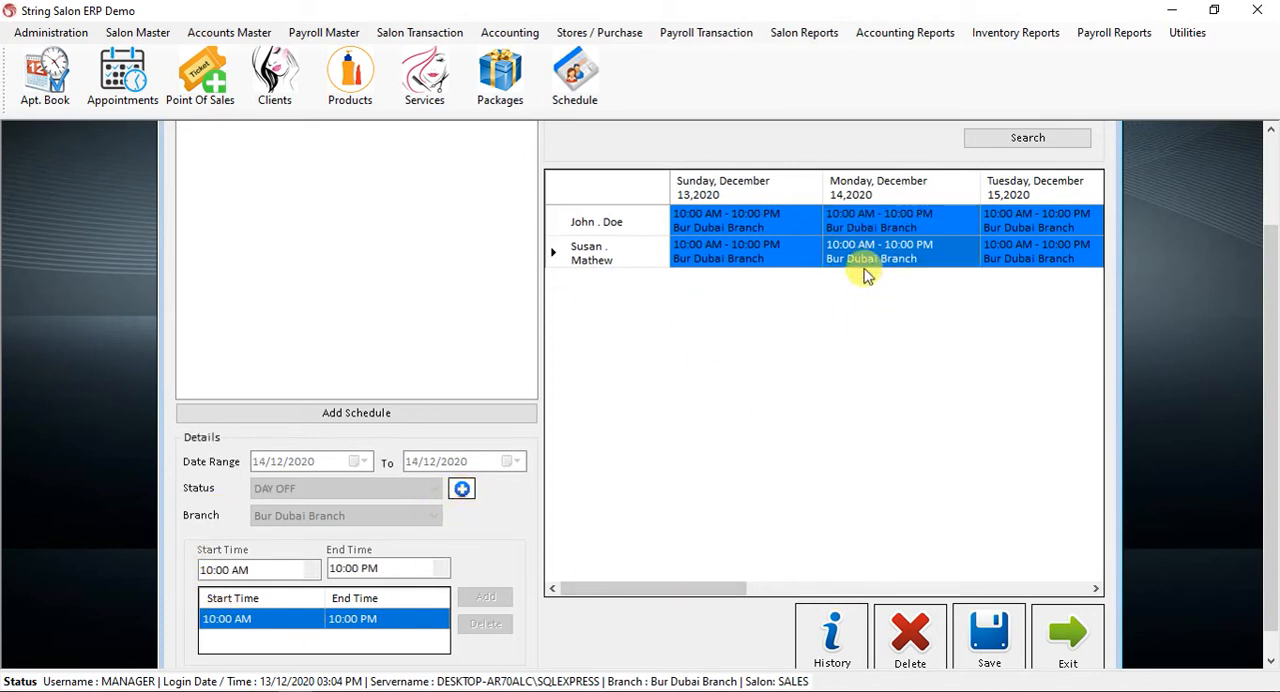
click(462, 490)
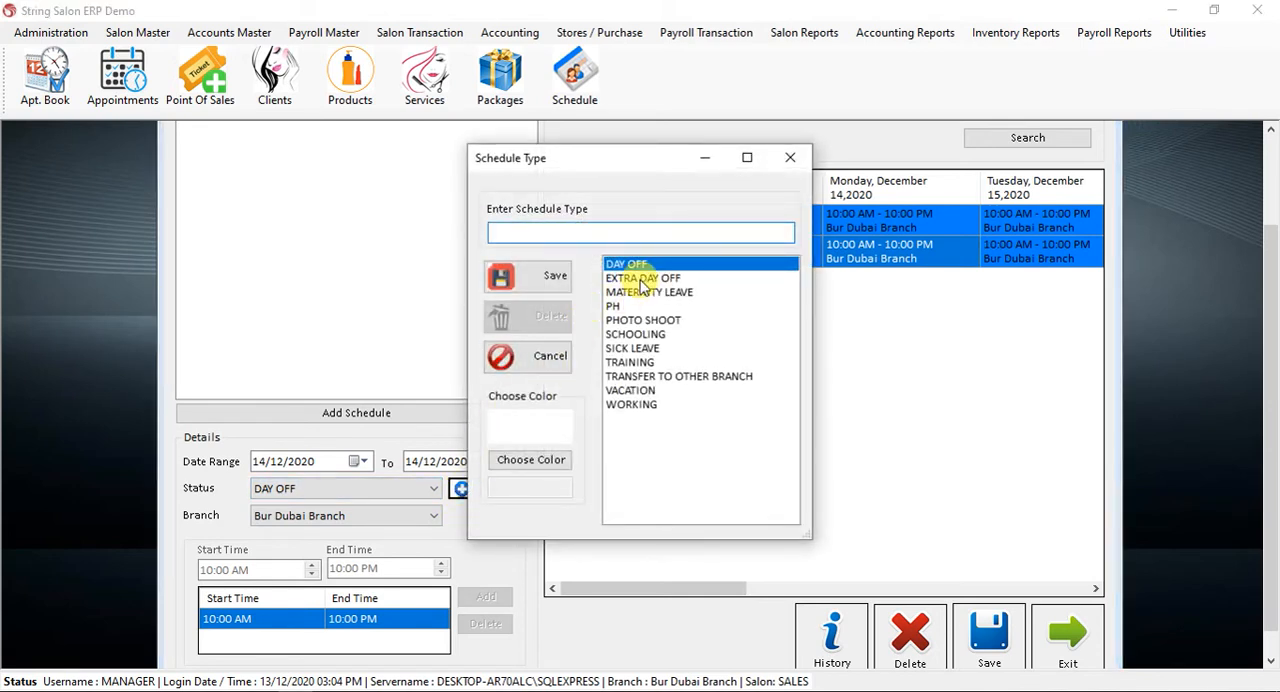
click(632, 265)
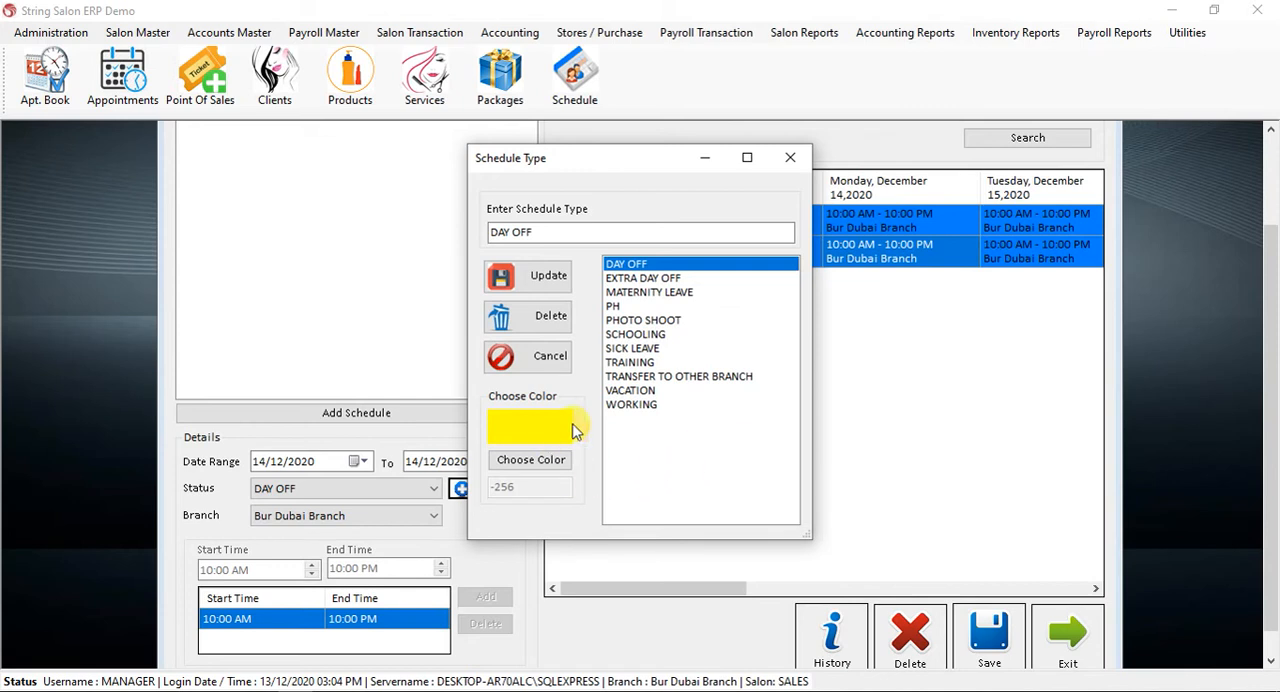
click(641, 408)
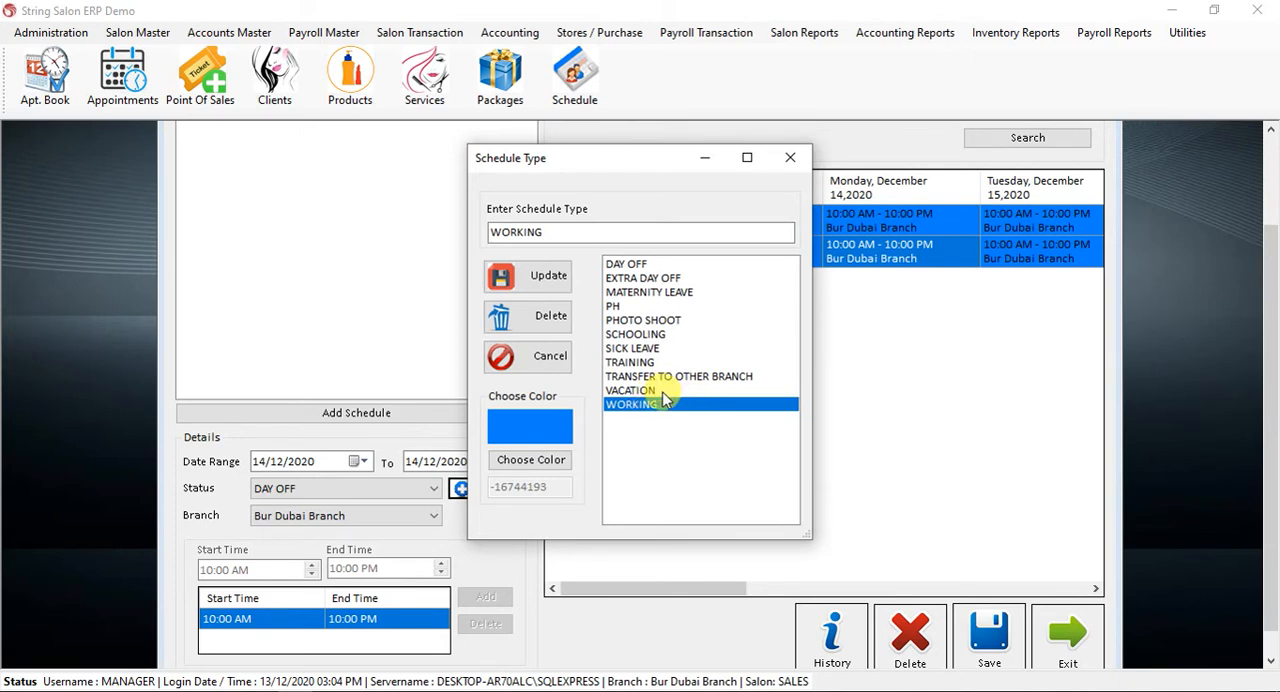
click(652, 362)
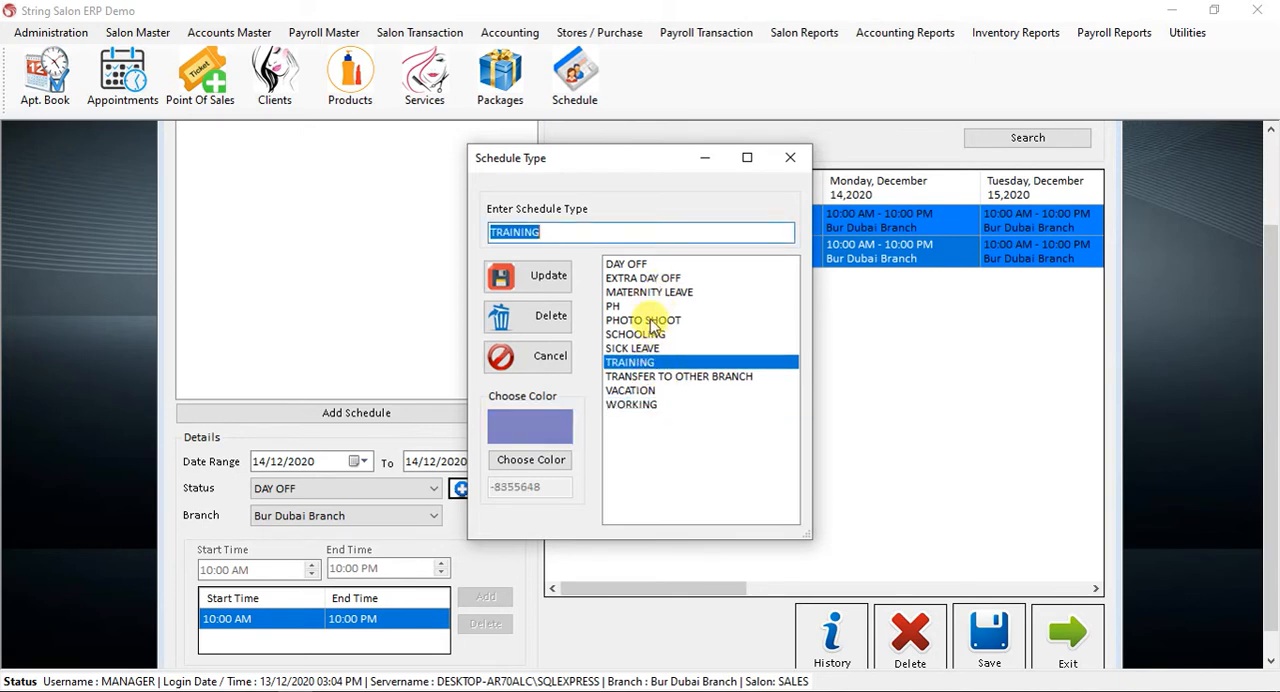
click(645, 320)
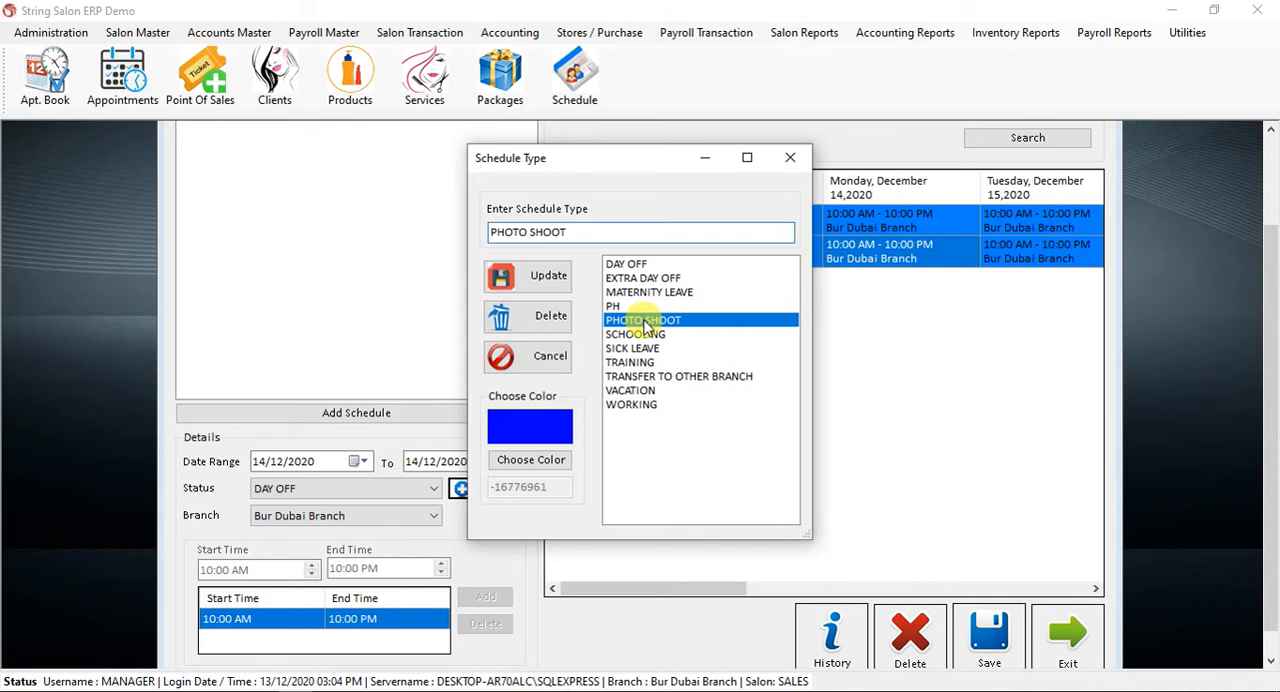
click(650, 278)
click(645, 291)
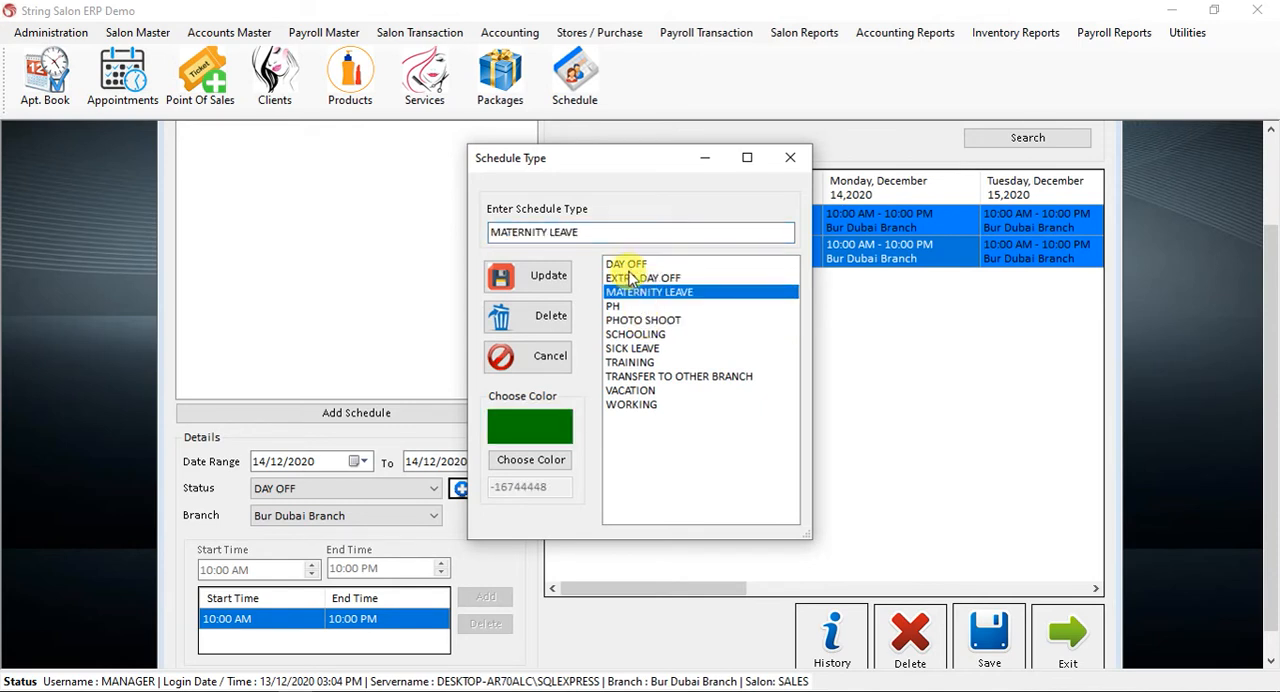
click(628, 265)
click(648, 306)
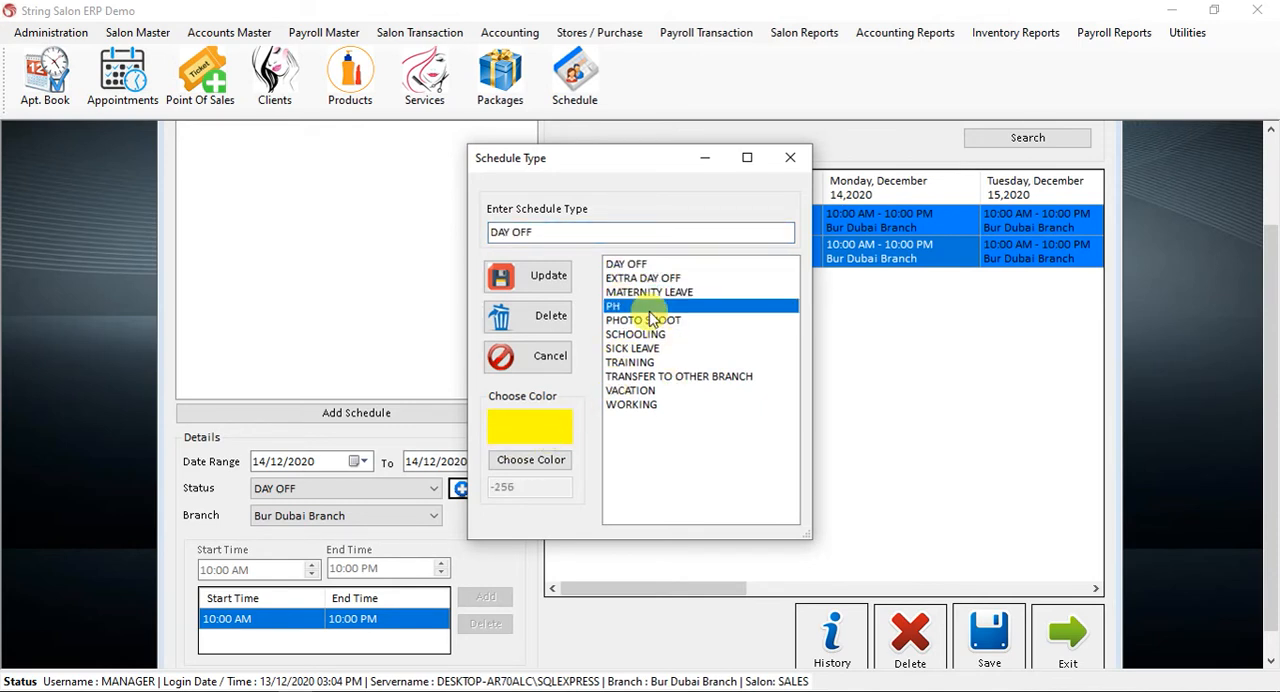
click(625, 350)
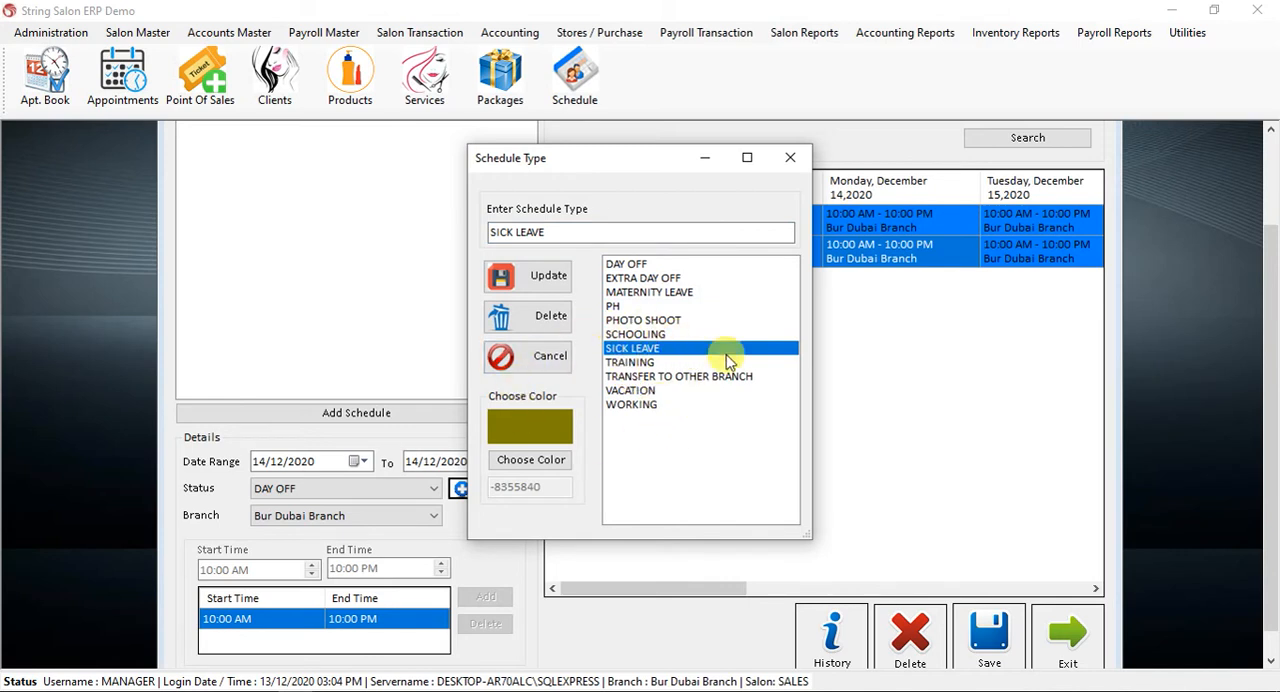
Close the schedule types and the employee schedule, and open the appointment book.
click(790, 157)
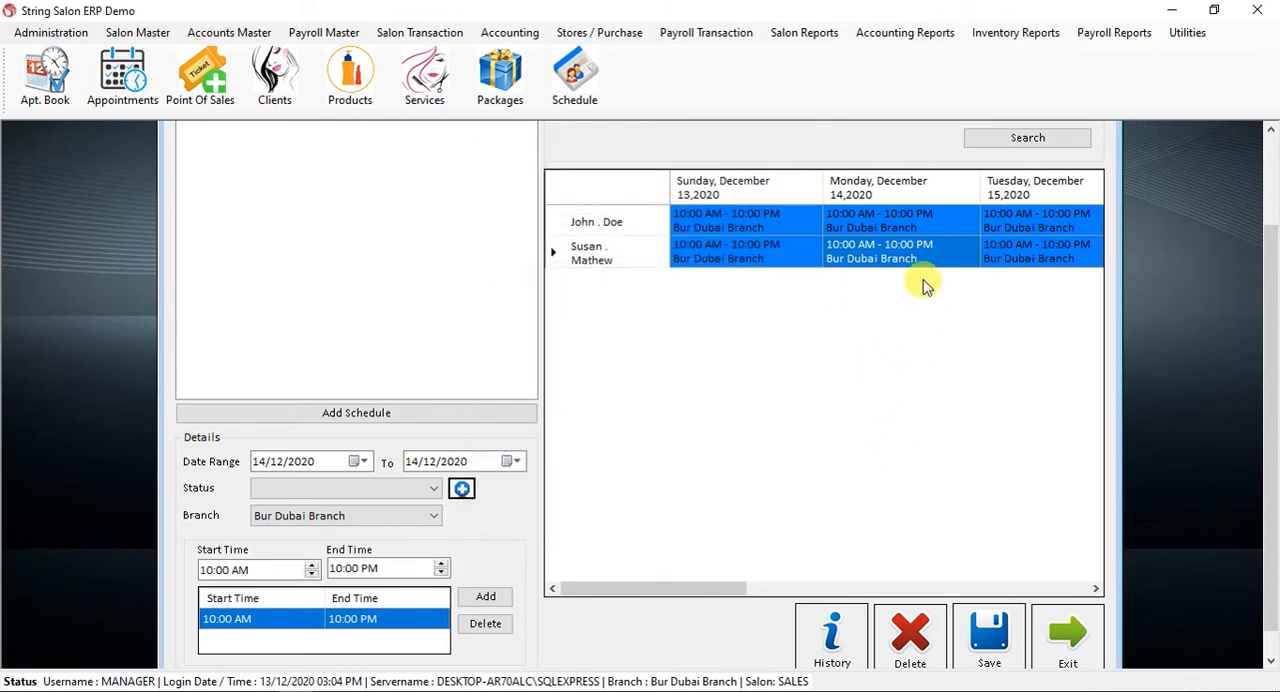
scroll(1248, 218, up, 2)
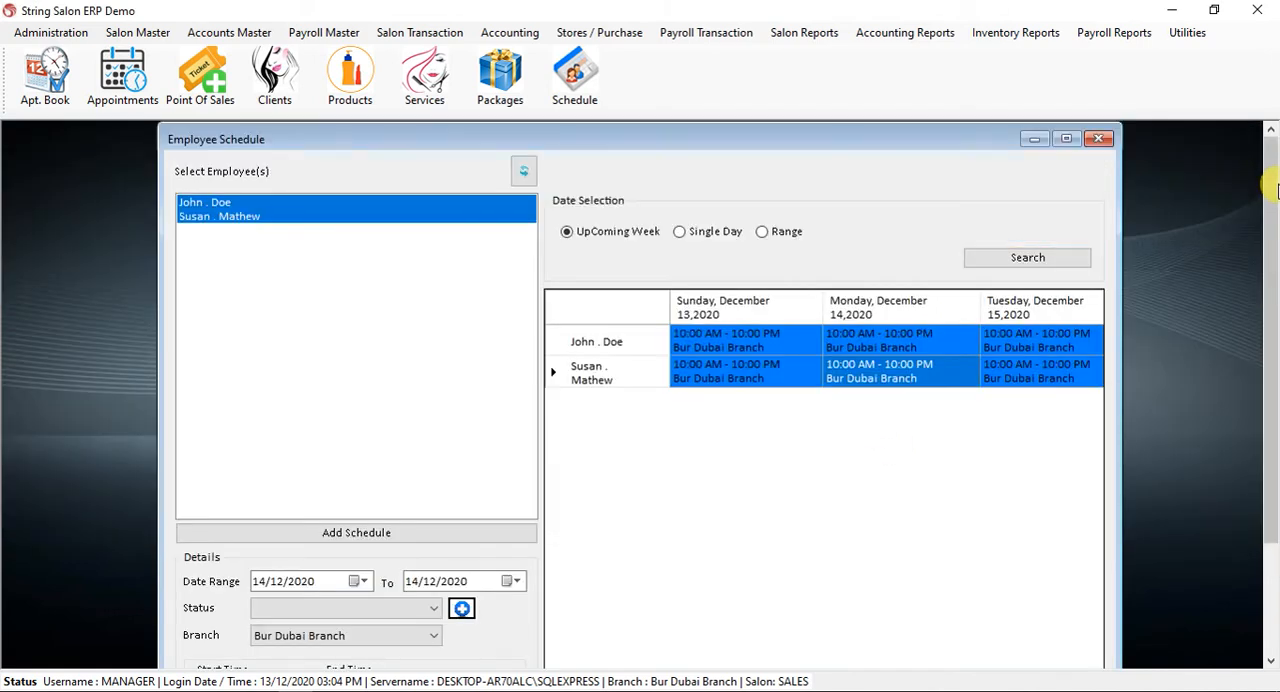
click(1101, 141)
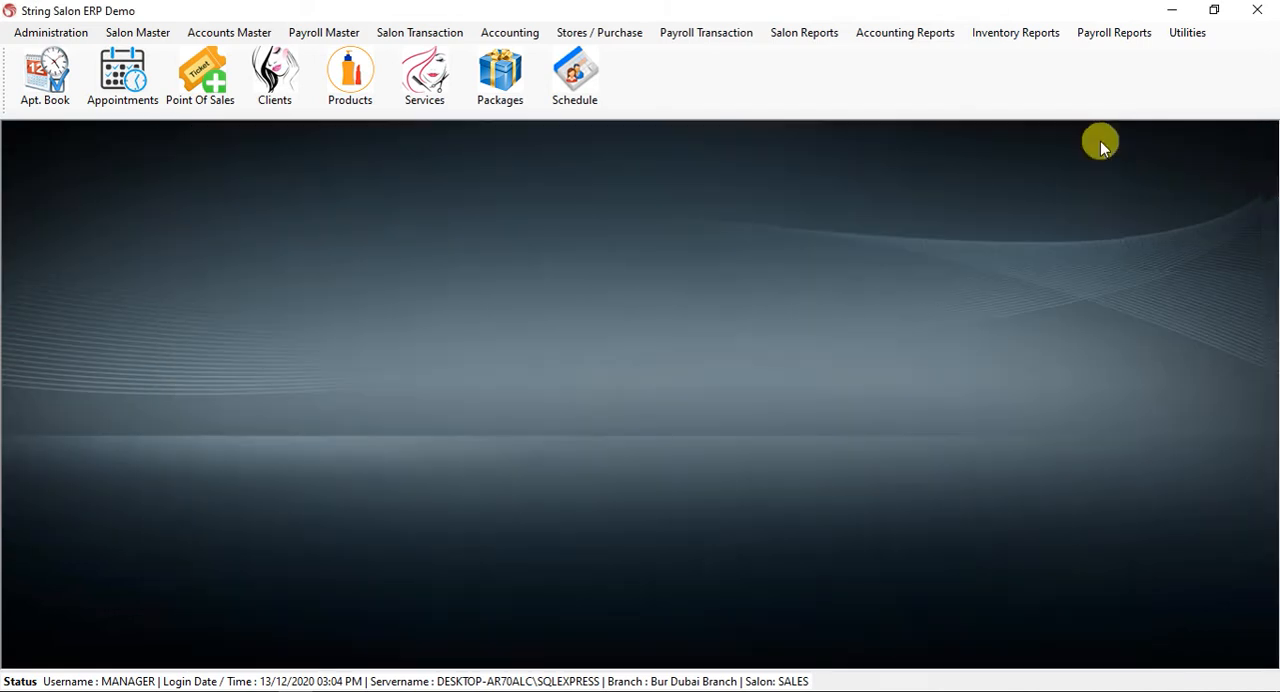
click(44, 96)
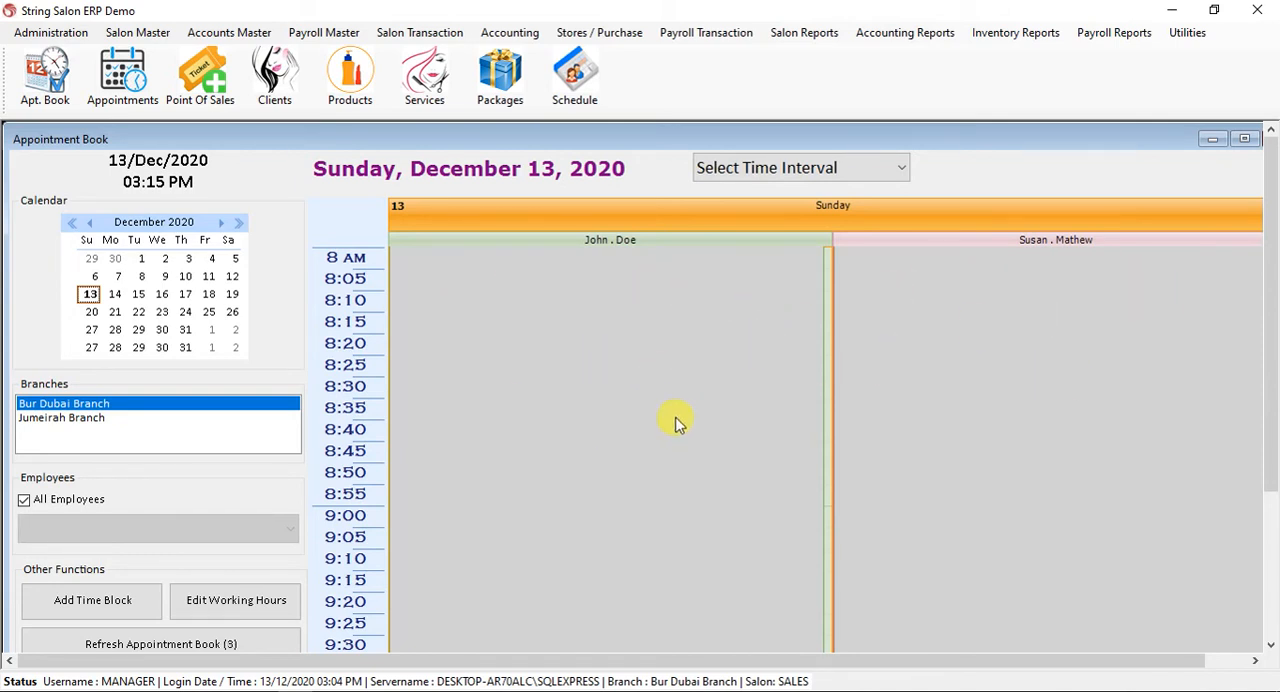
Examine the working and non-working hours of both employees for Sunday, December 13, 2020 in the appointment book.
scroll(676, 424, down, 5)
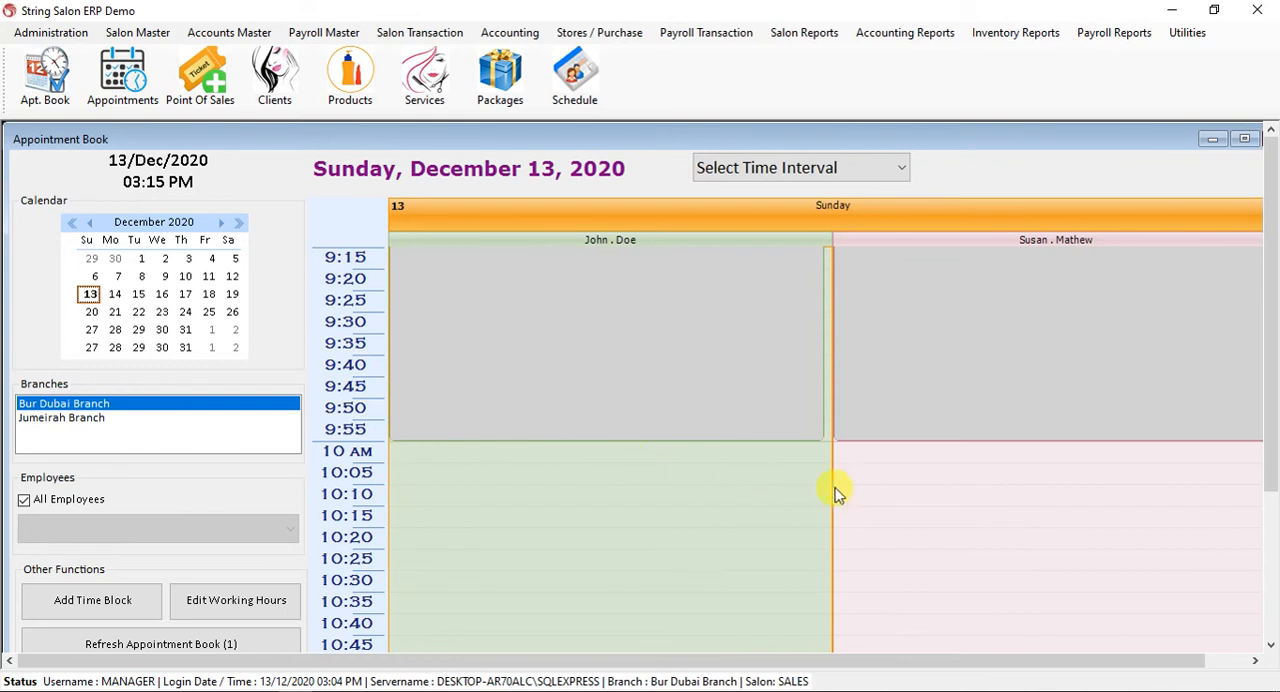
scroll(830, 485, down, 20)
scroll(827, 477, down, 14)
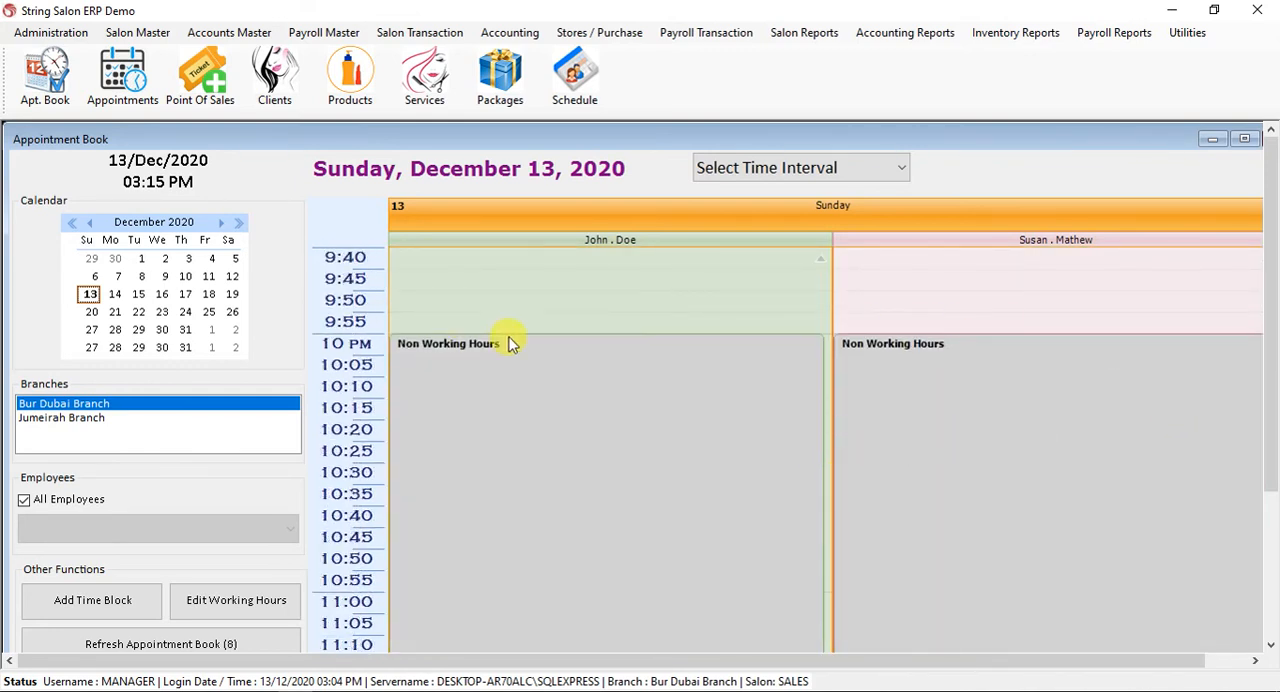
scroll(892, 497, up, 20)
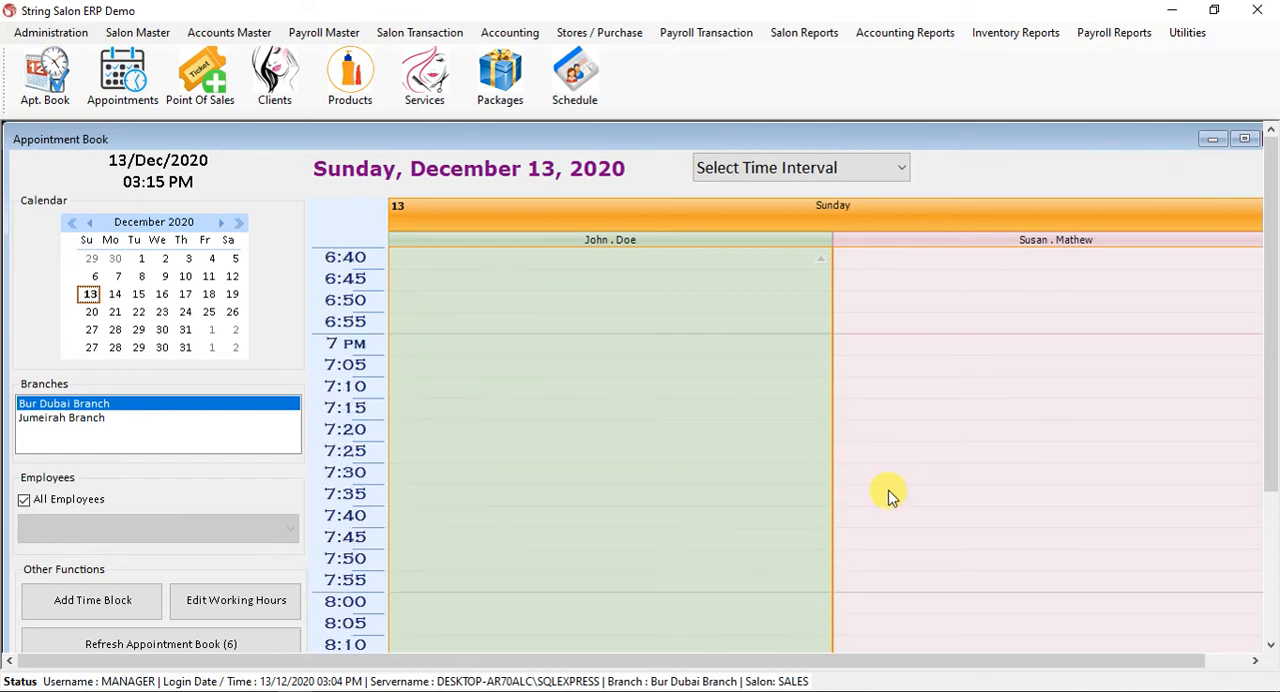
scroll(892, 497, up, 20)
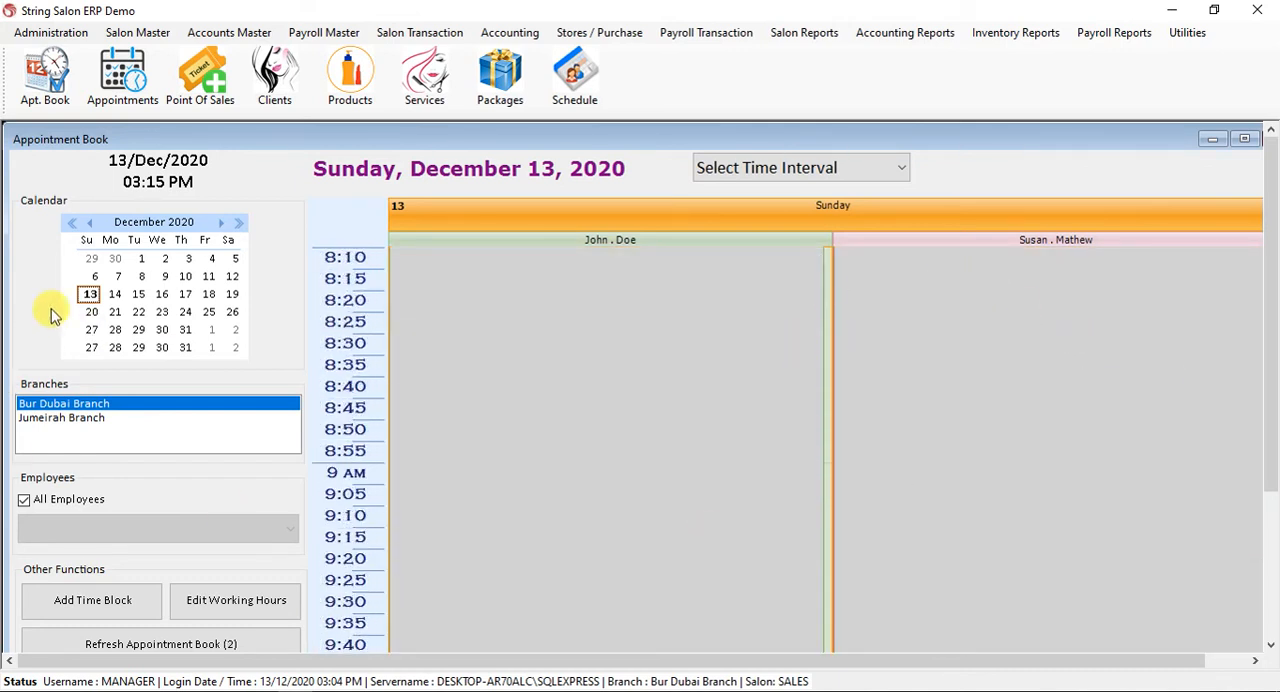
Display Monday, December 14, 2020 in the appointment book and examine the second employee's day off across the working hours.
click(115, 294)
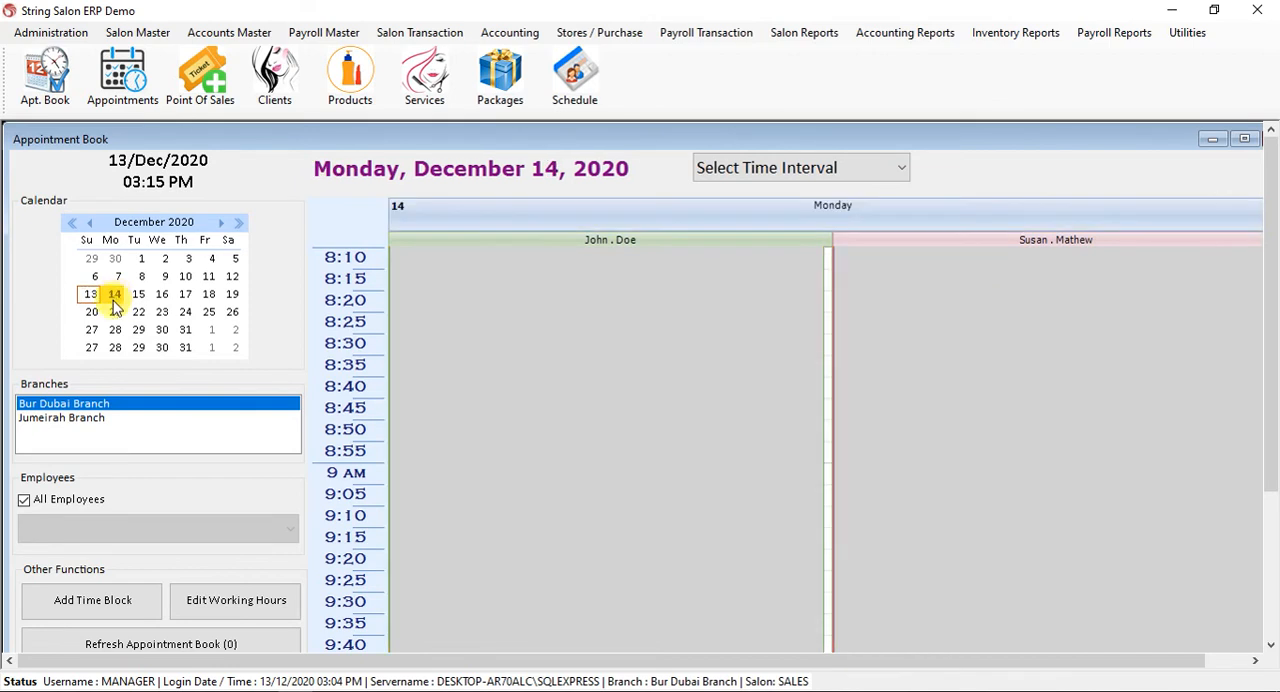
scroll(929, 374, down, 6)
scroll(935, 470, down, 20)
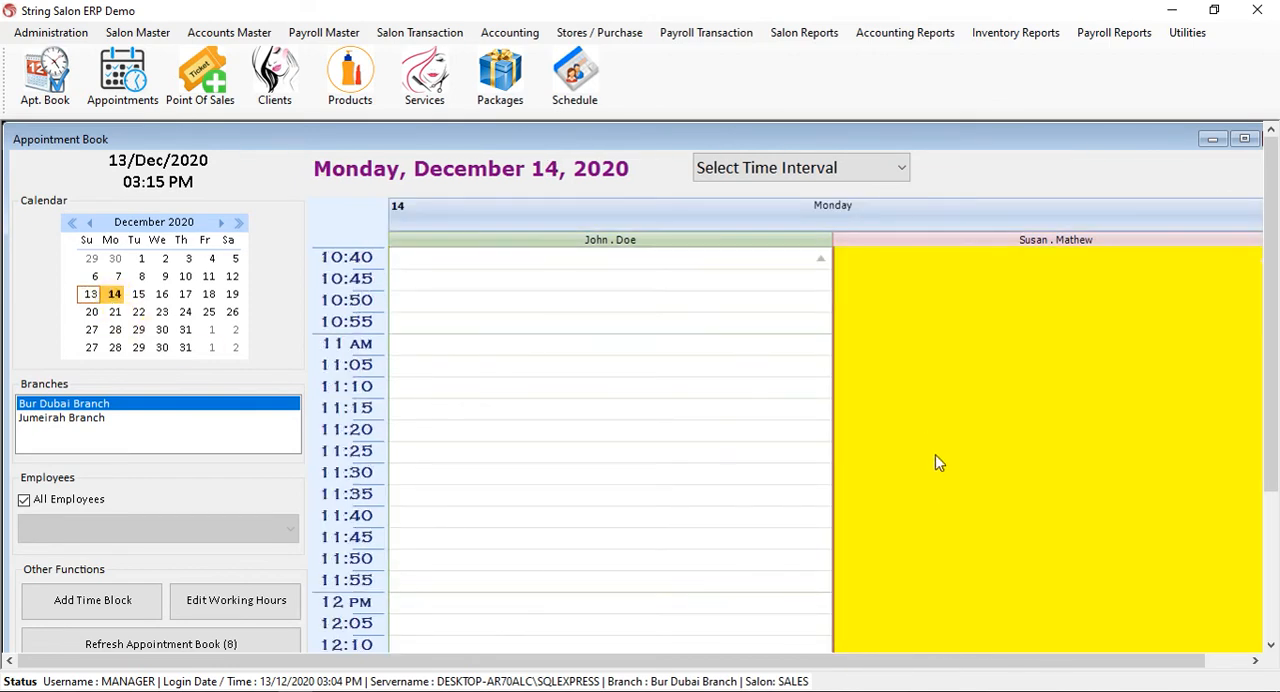
scroll(935, 453, up, 7)
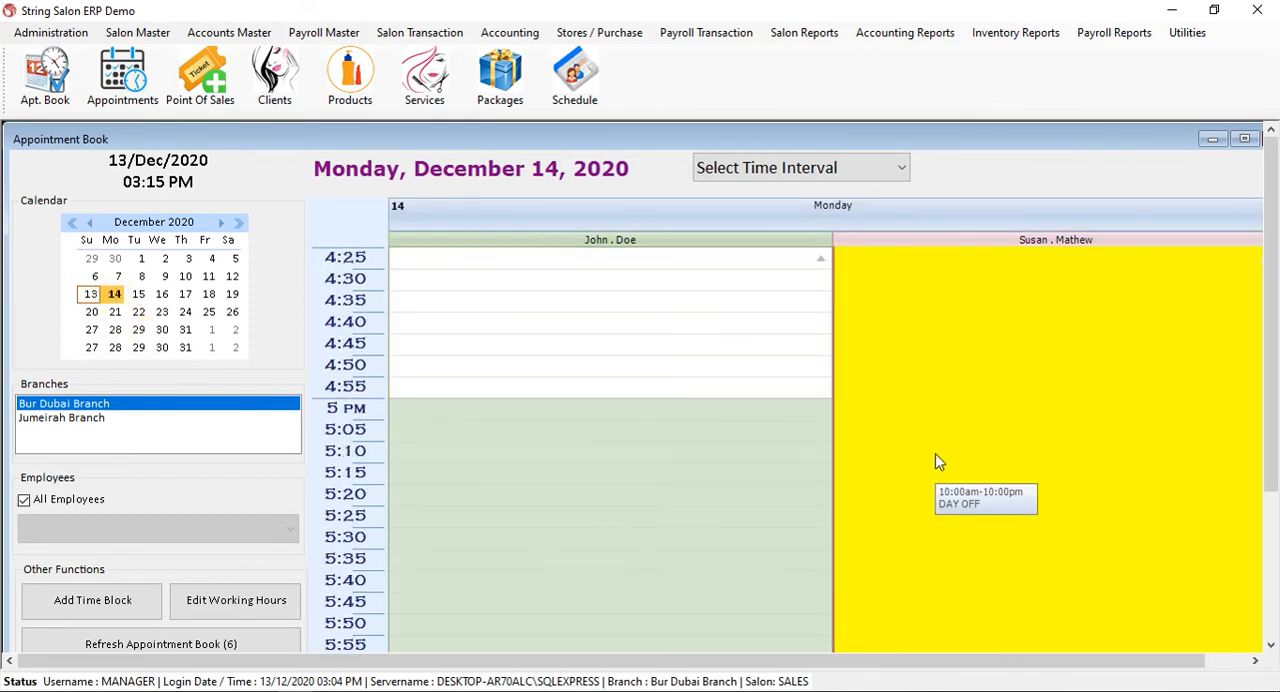
scroll(935, 453, down, 15)
scroll(935, 457, down, 10)
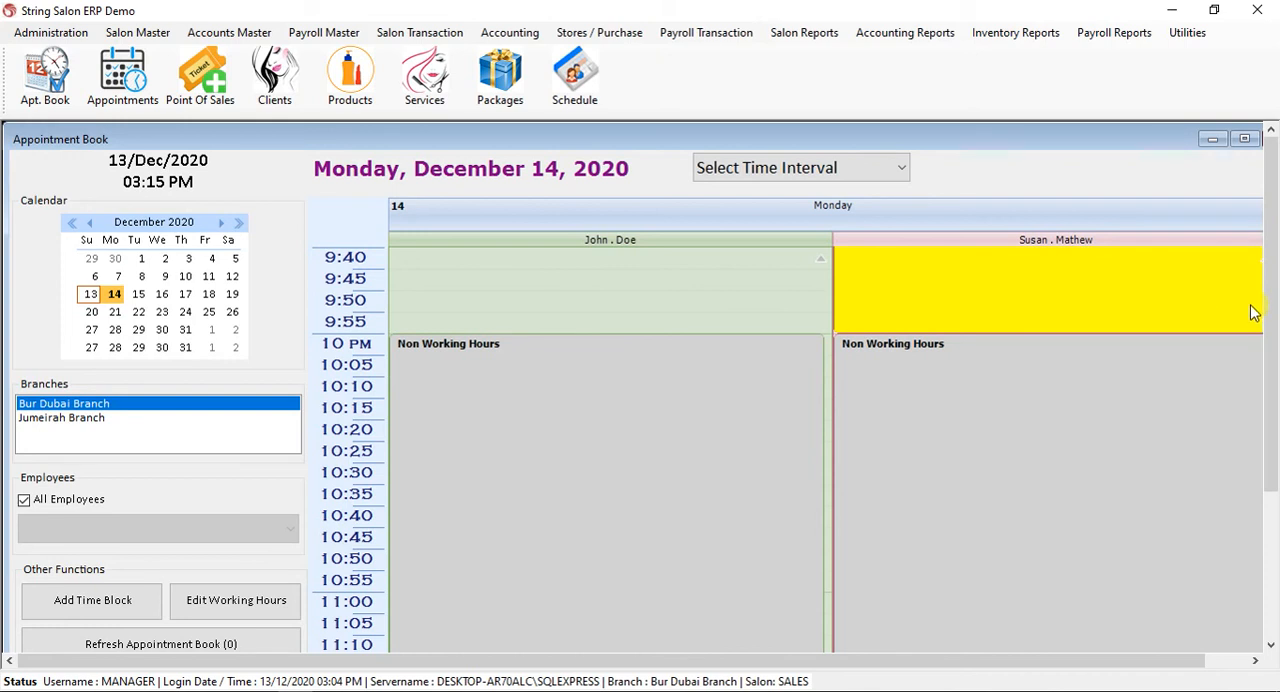
drag(1272, 358, 1223, 414)
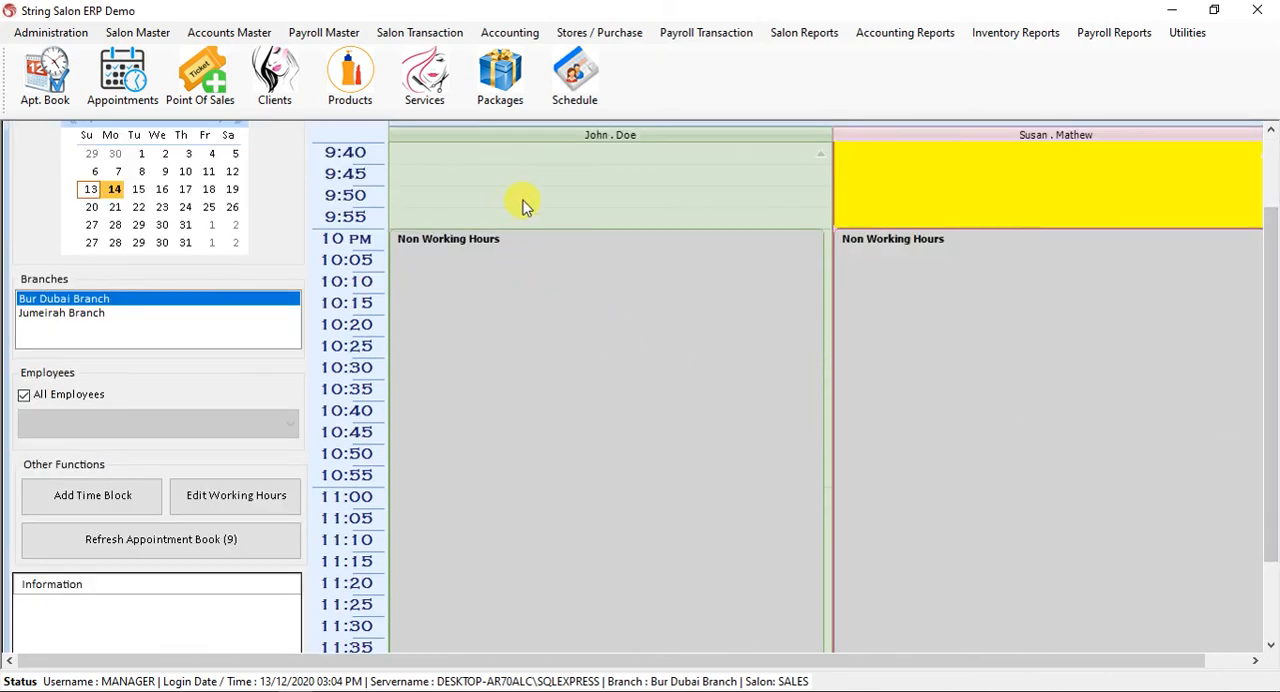
Edit the first employee's working hours to DAY OFF from 11/12/2020, keeping the Weekly repeat till 31/12/2020, save, and close the schedule editor.
click(572, 179)
scroll(617, 303, up, 8)
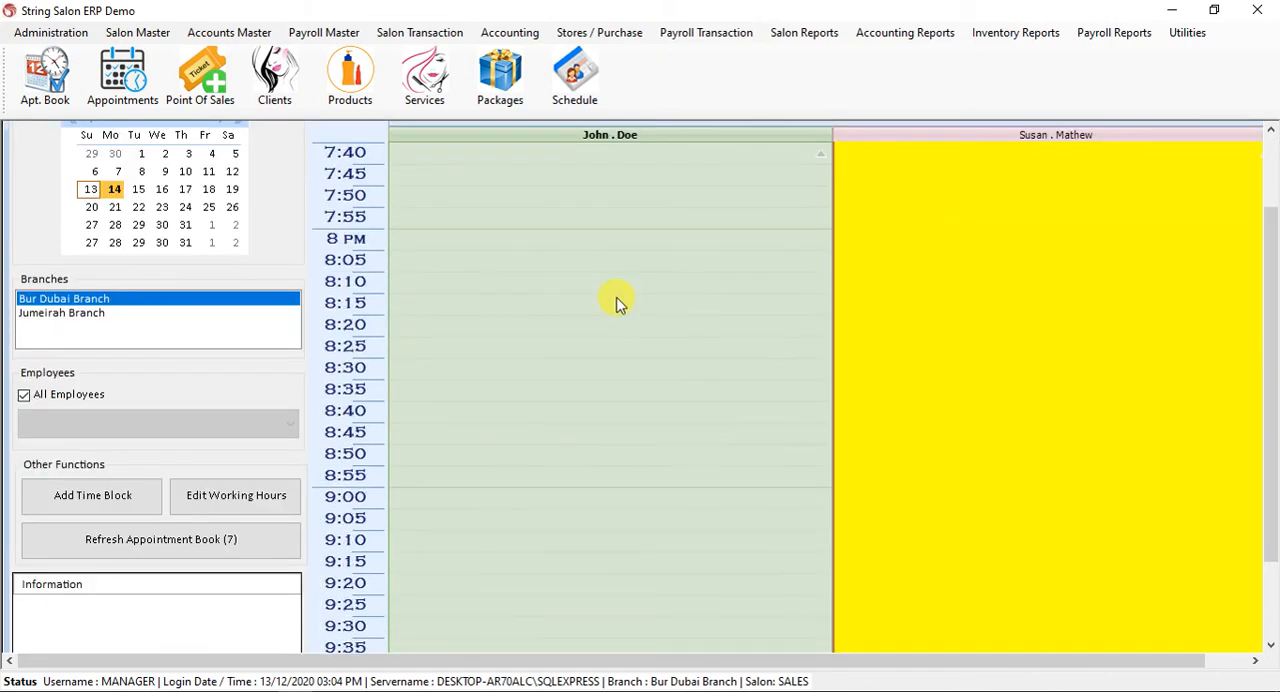
scroll(529, 272, down, 2)
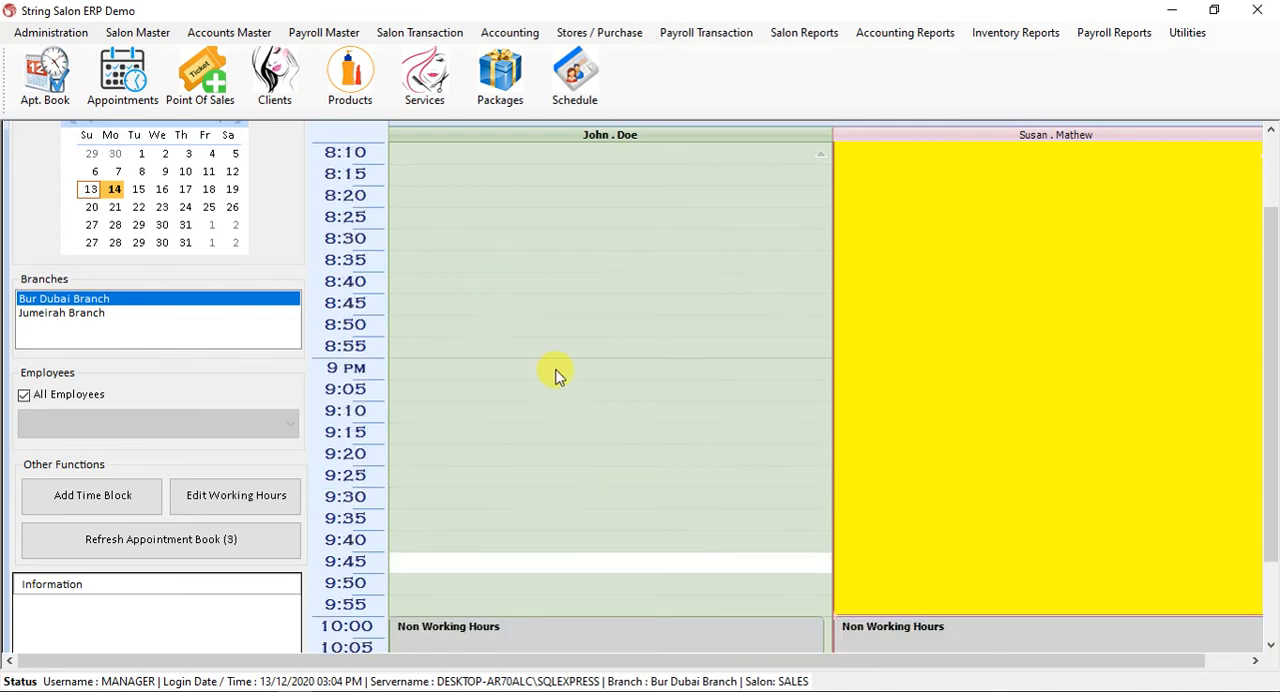
click(571, 348)
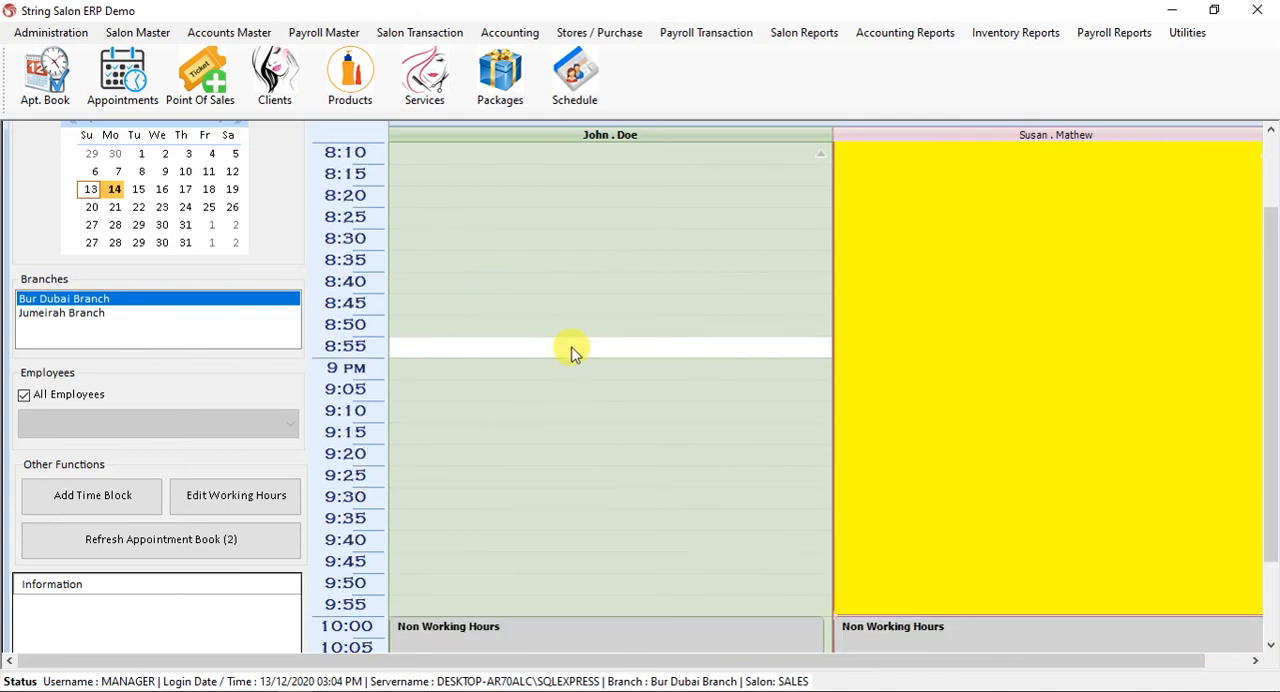
click(240, 498)
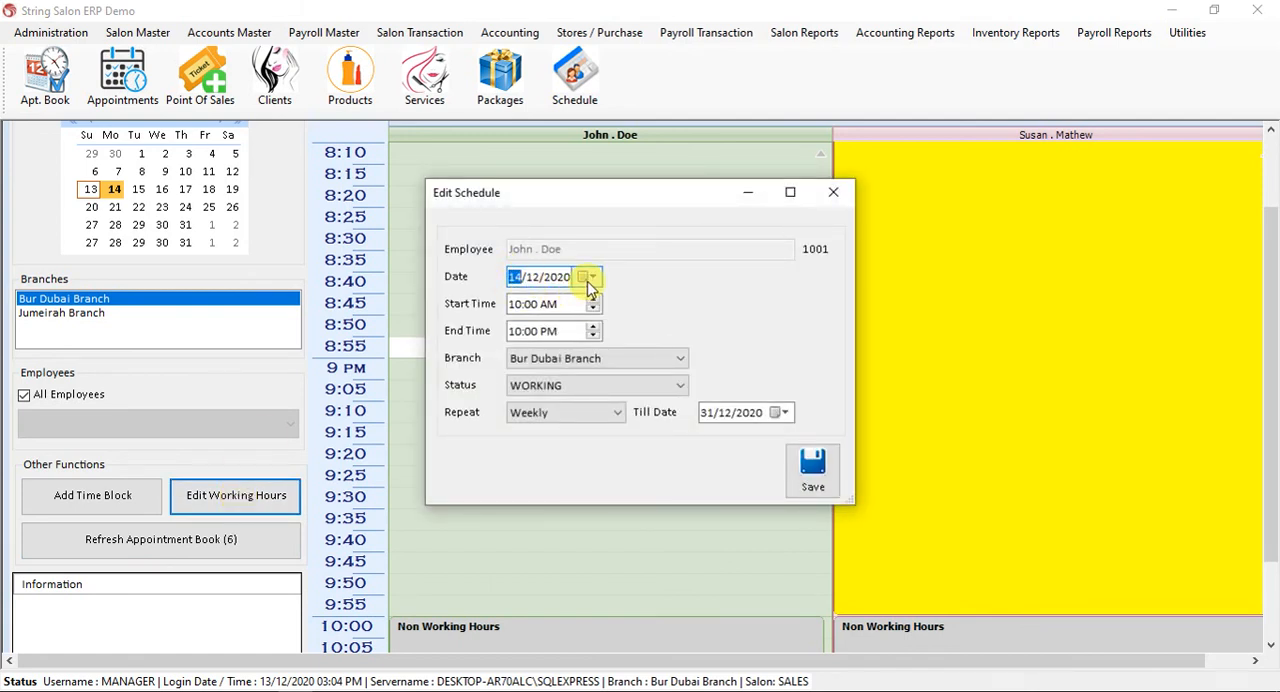
click(590, 280)
click(671, 356)
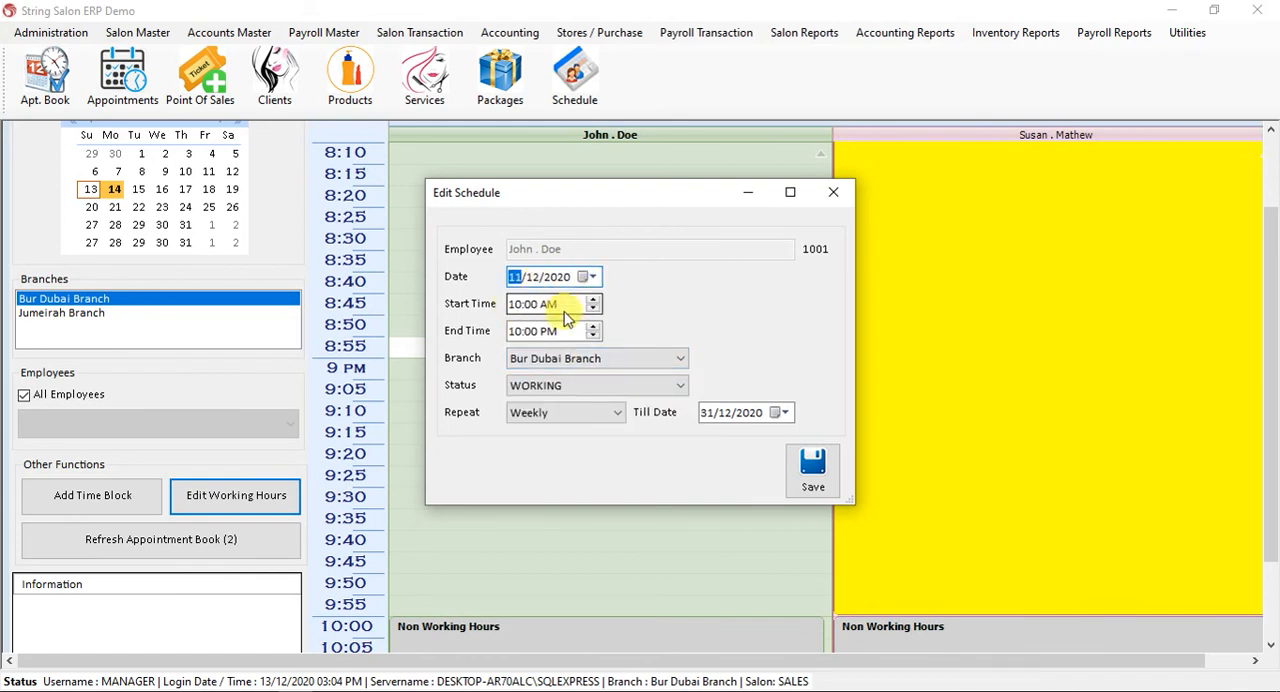
click(571, 382)
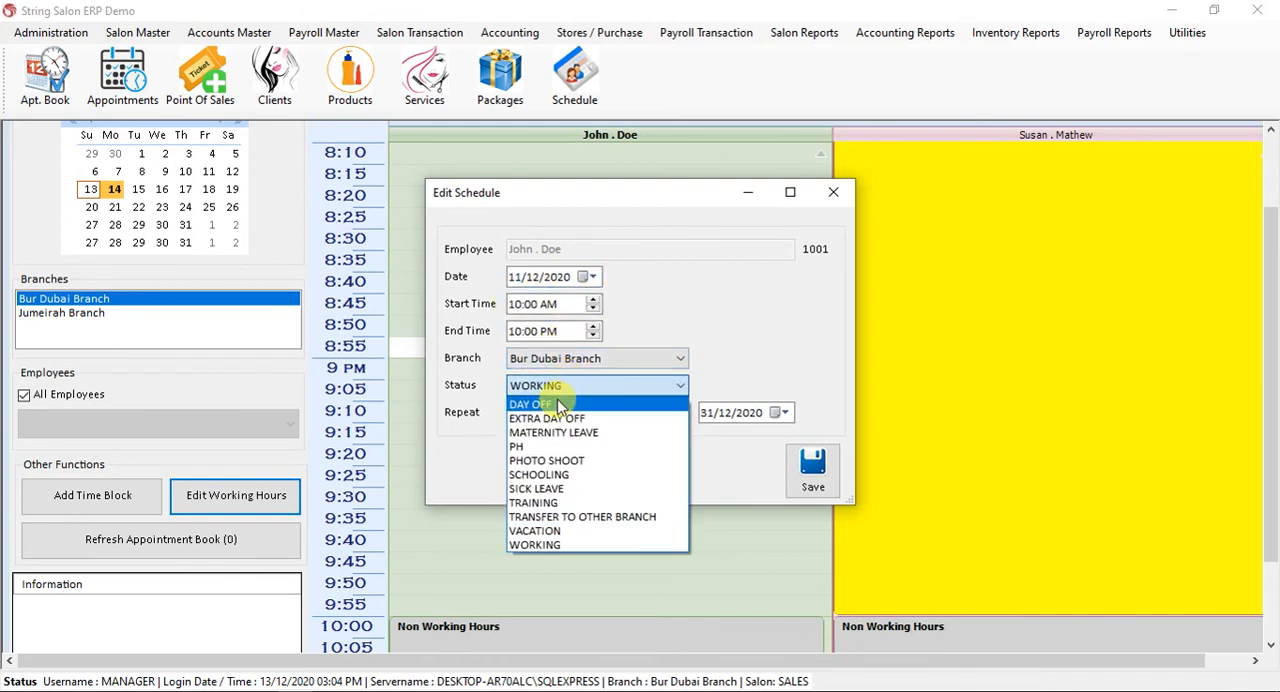
click(562, 403)
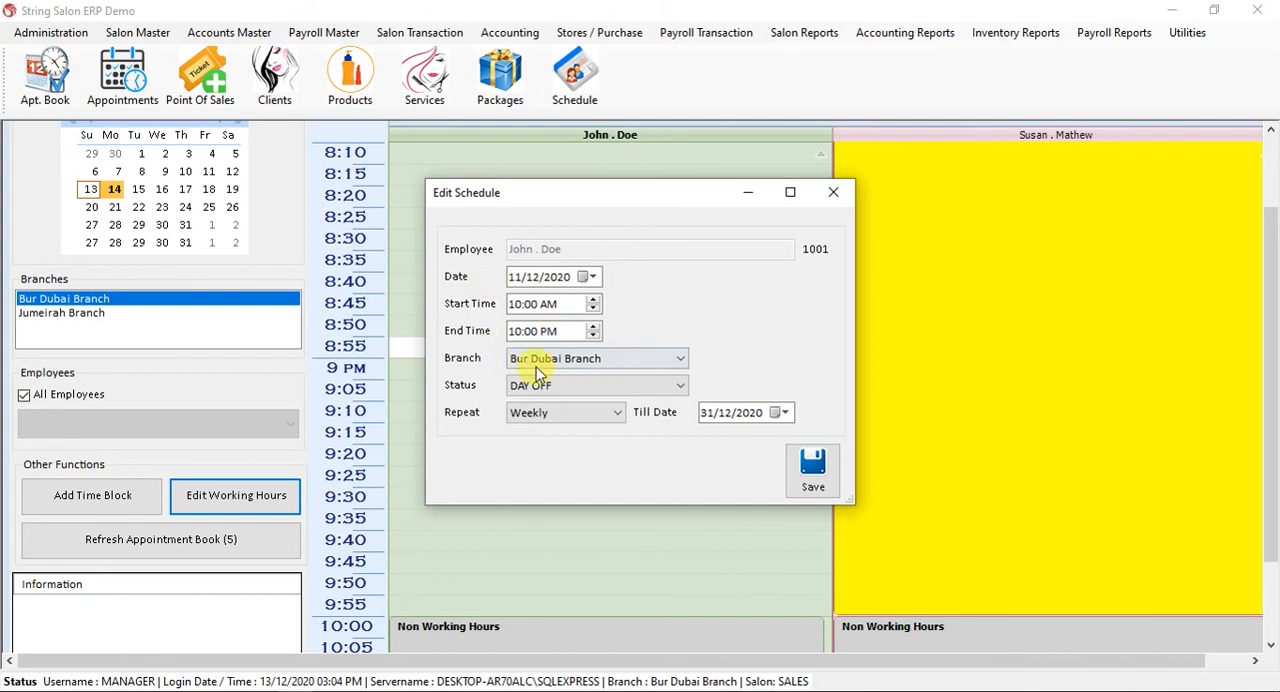
click(812, 468)
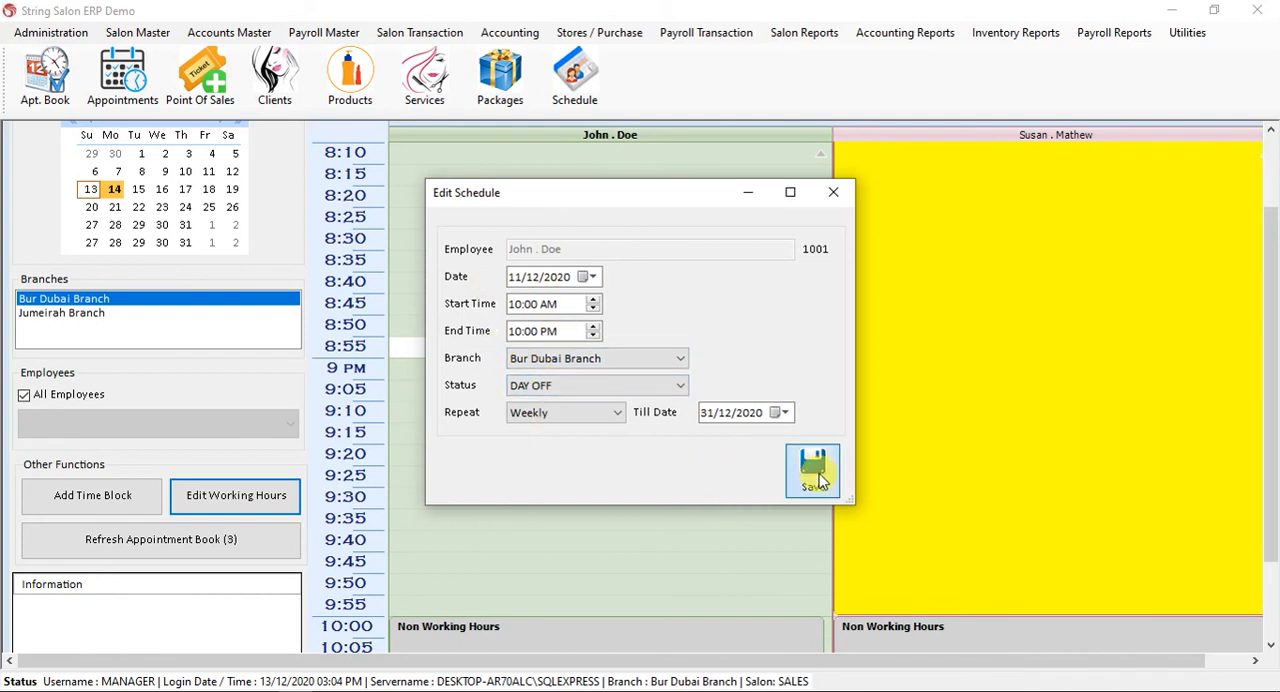
click(709, 420)
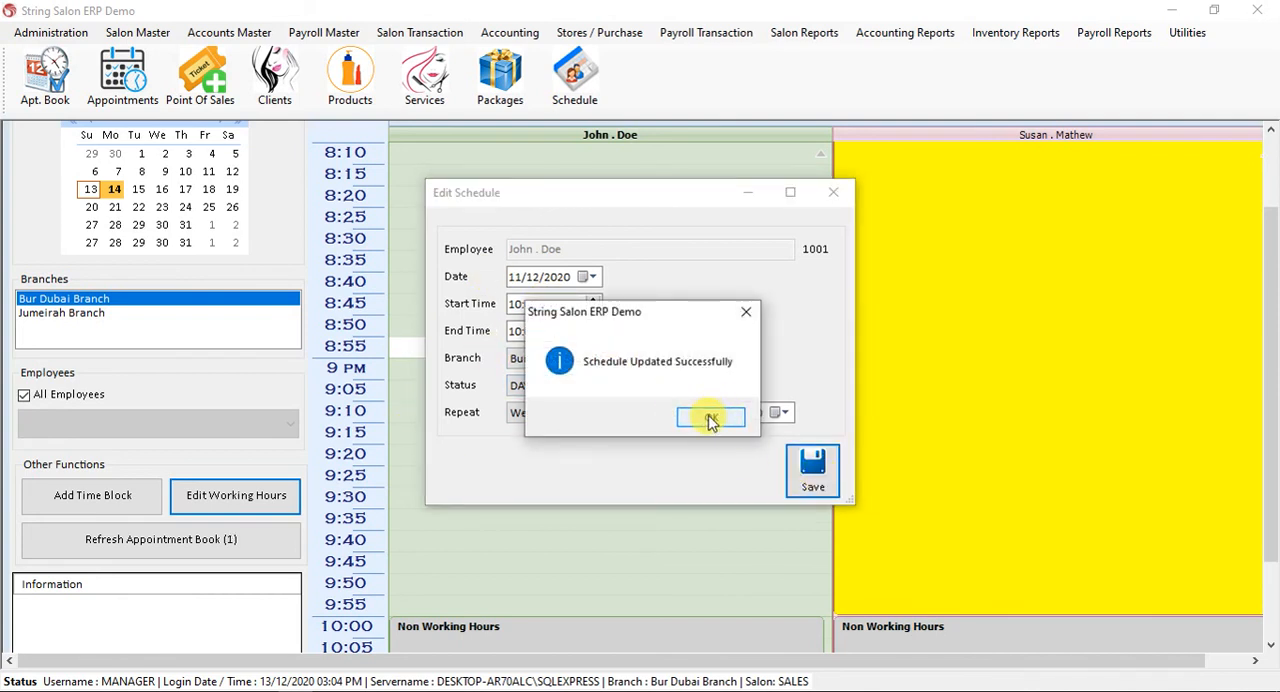
click(832, 191)
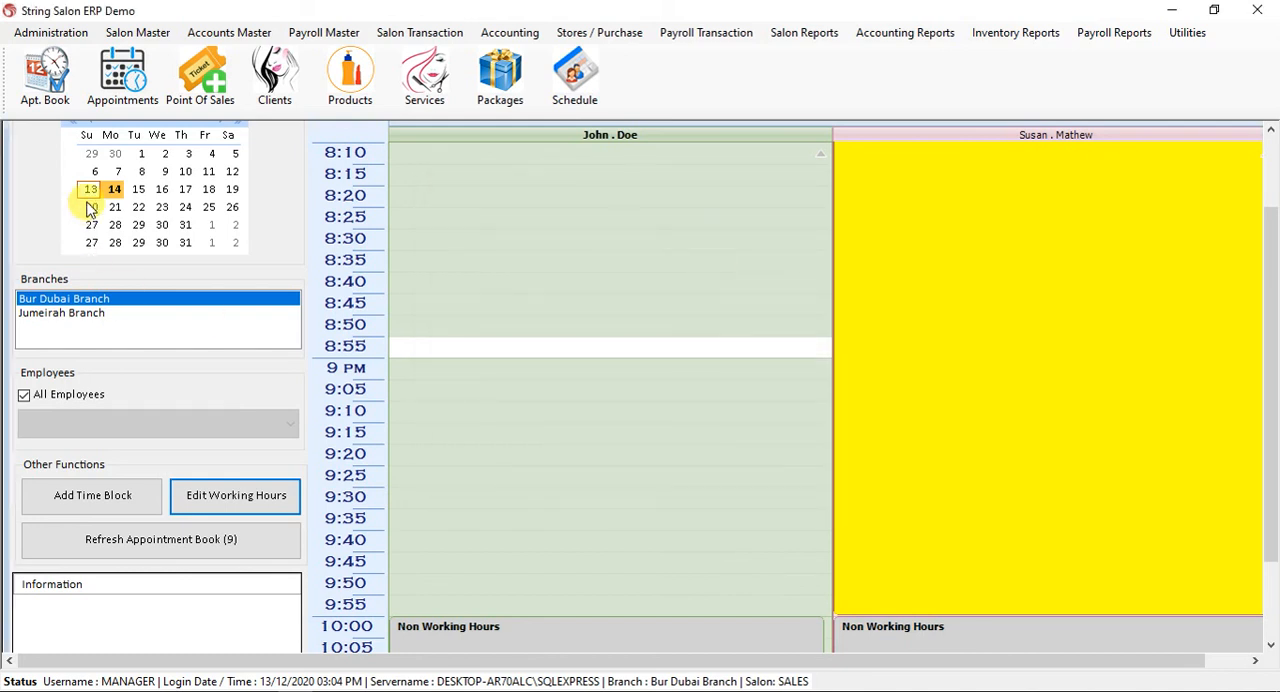
Check the first employee's weekly day off on the Fridays of December 2020, ending with December 4.
click(210, 174)
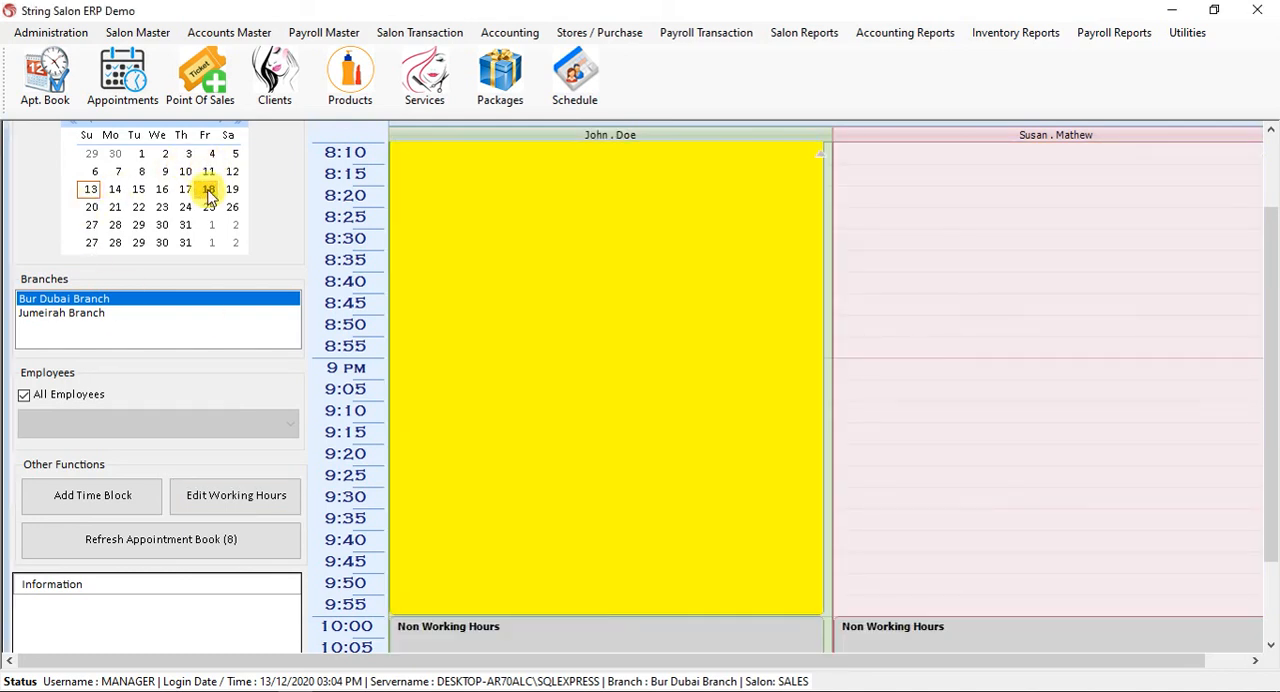
click(214, 211)
click(209, 156)
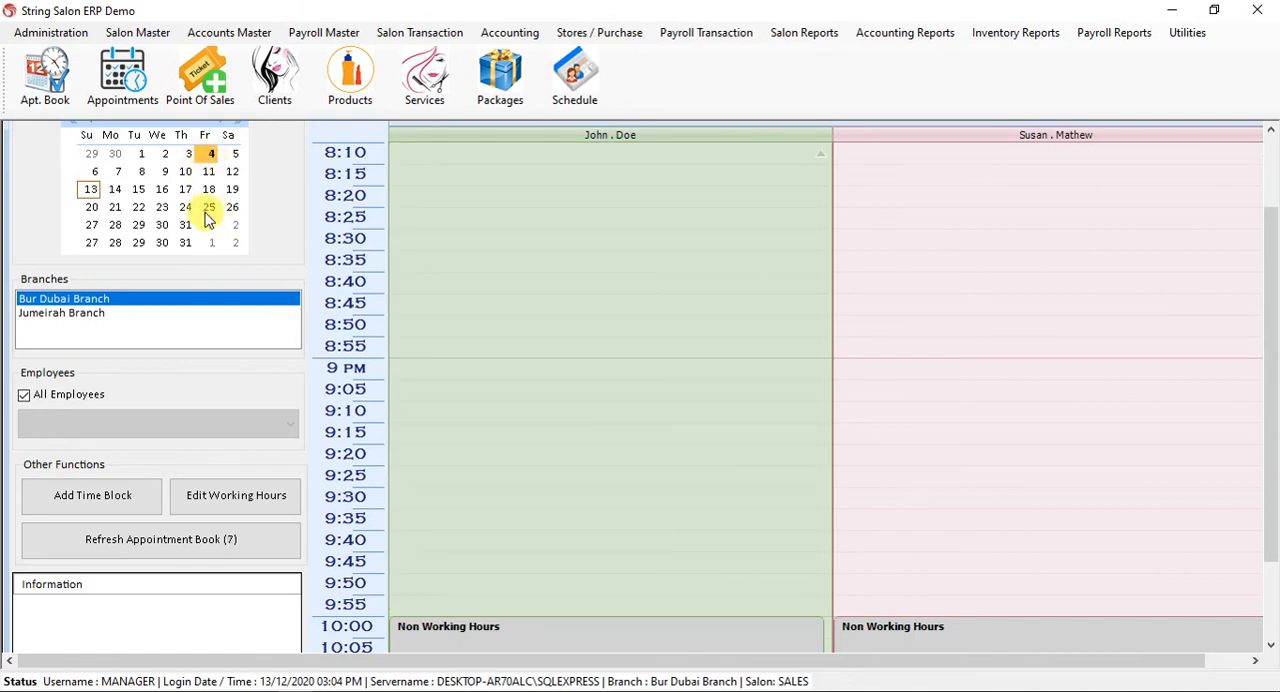
Examine both employees' working and non-working hours throughout Friday, December 4, 2020.
scroll(496, 416, up, 10)
scroll(496, 416, up, 10)
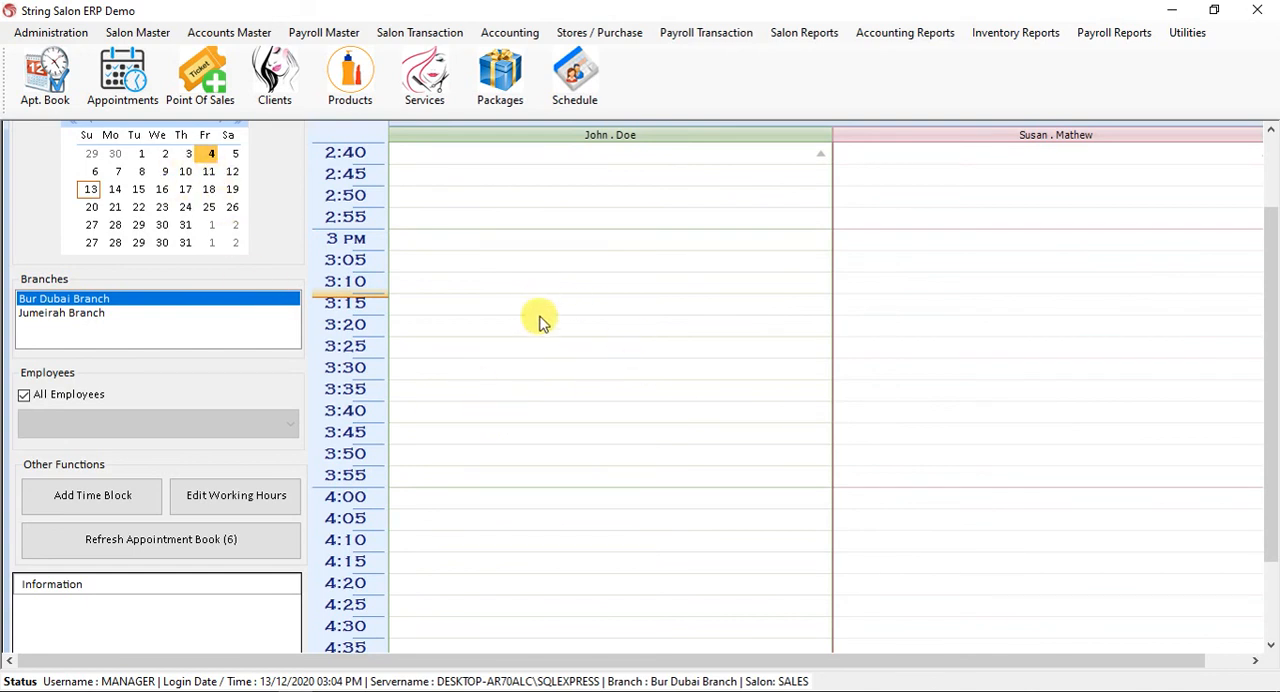
scroll(591, 369, up, 11)
scroll(594, 372, up, 11)
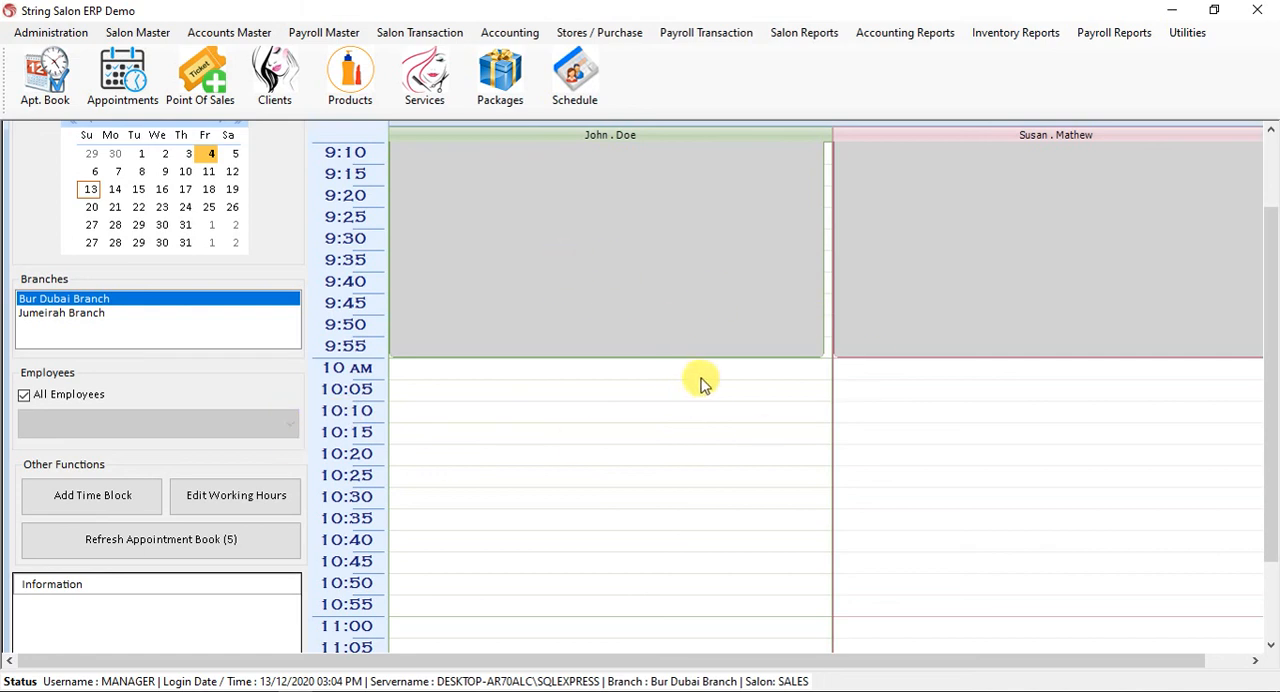
scroll(497, 449, down, 2)
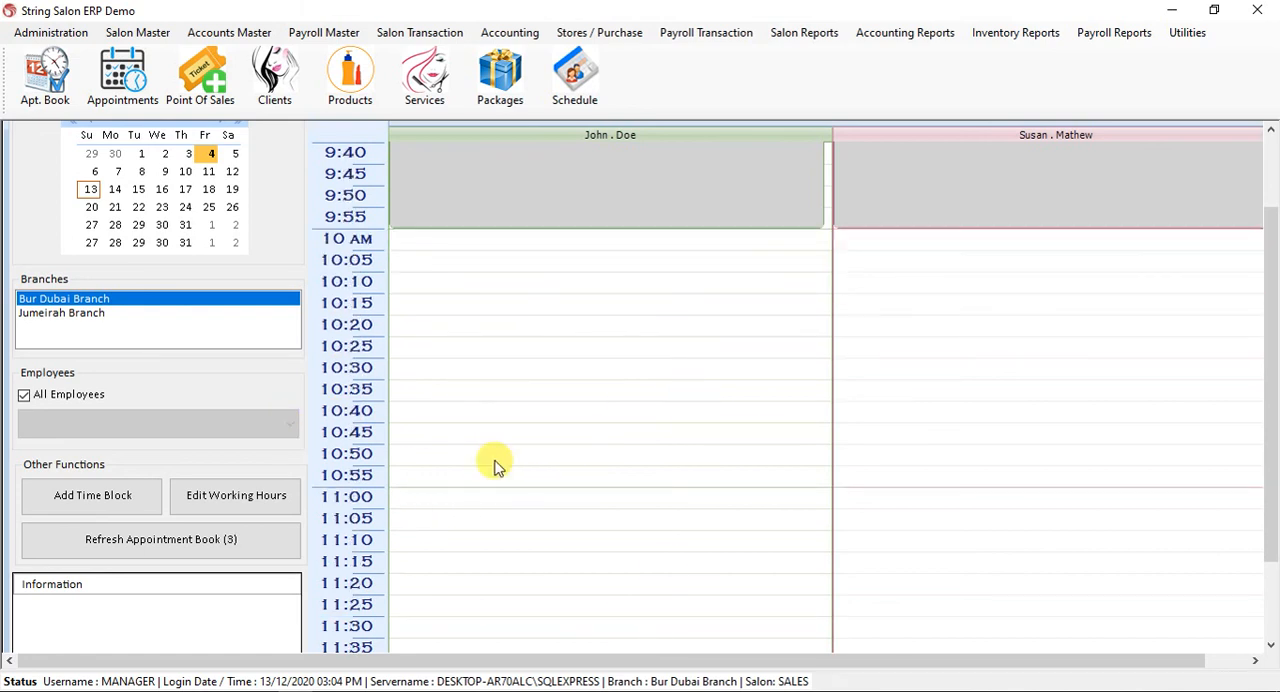
scroll(672, 417, up, 20)
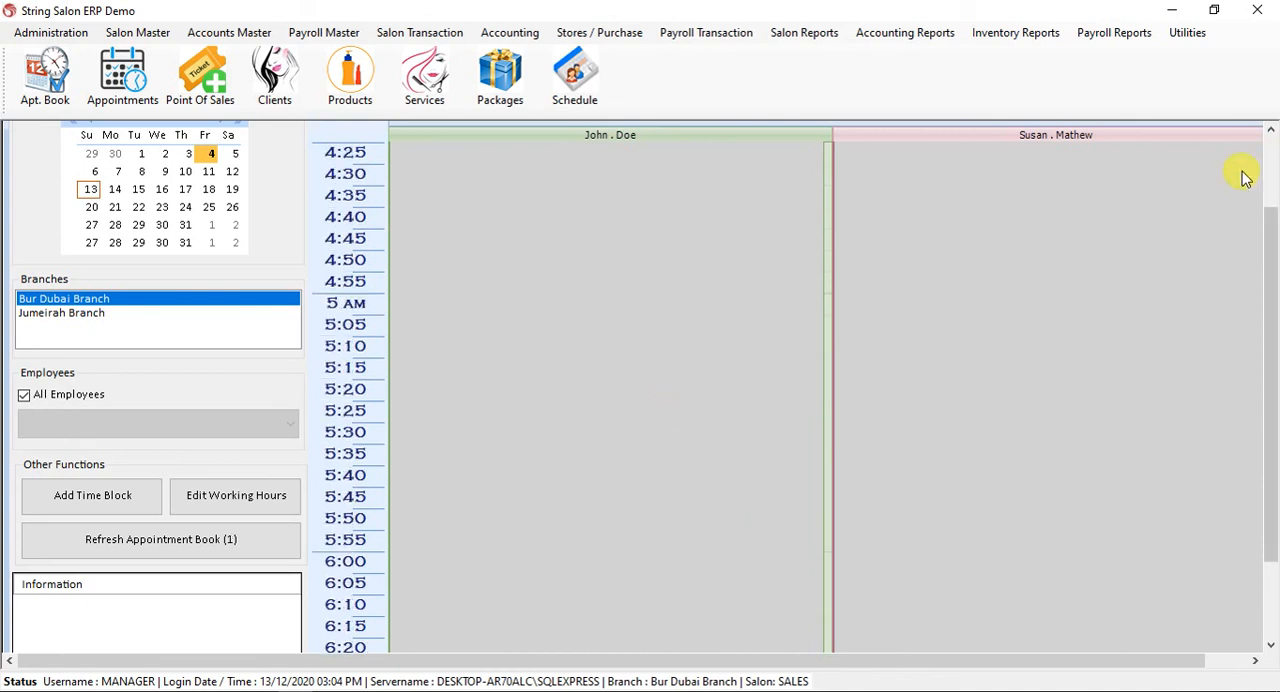
Bring the appointment book's title bar fully into view and close the appointment book.
click(1273, 155)
drag(1037, 137, 963, 143)
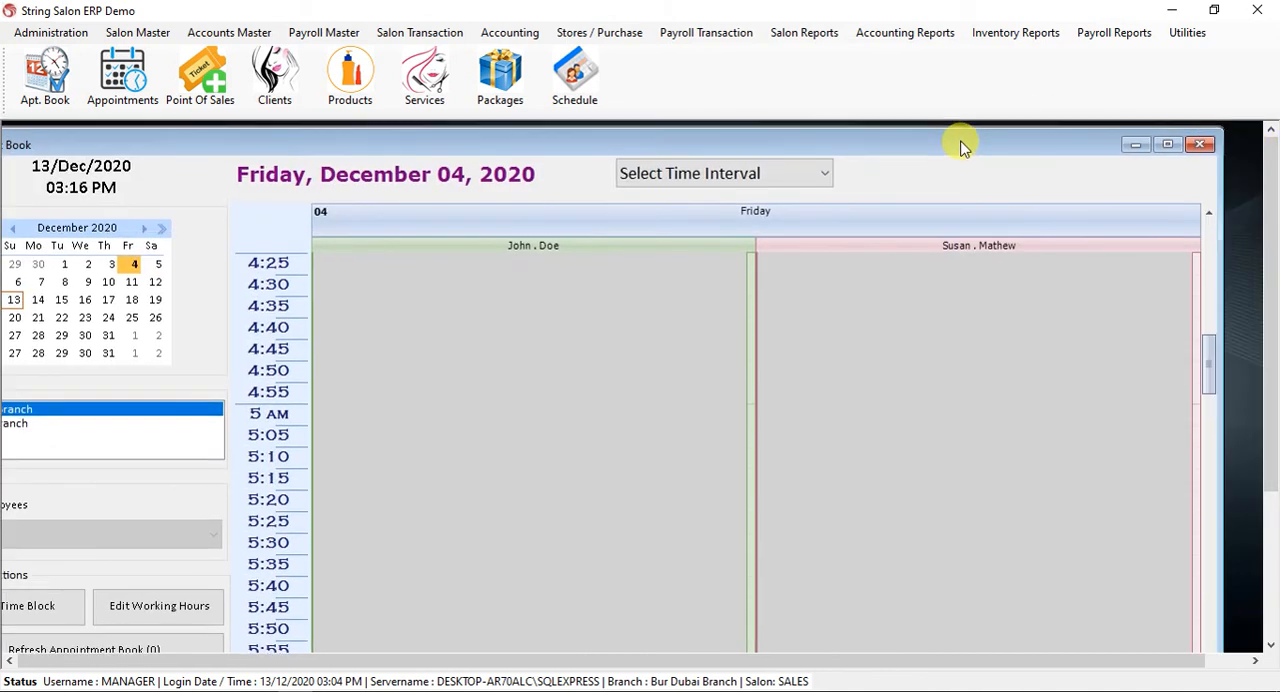
click(1201, 145)
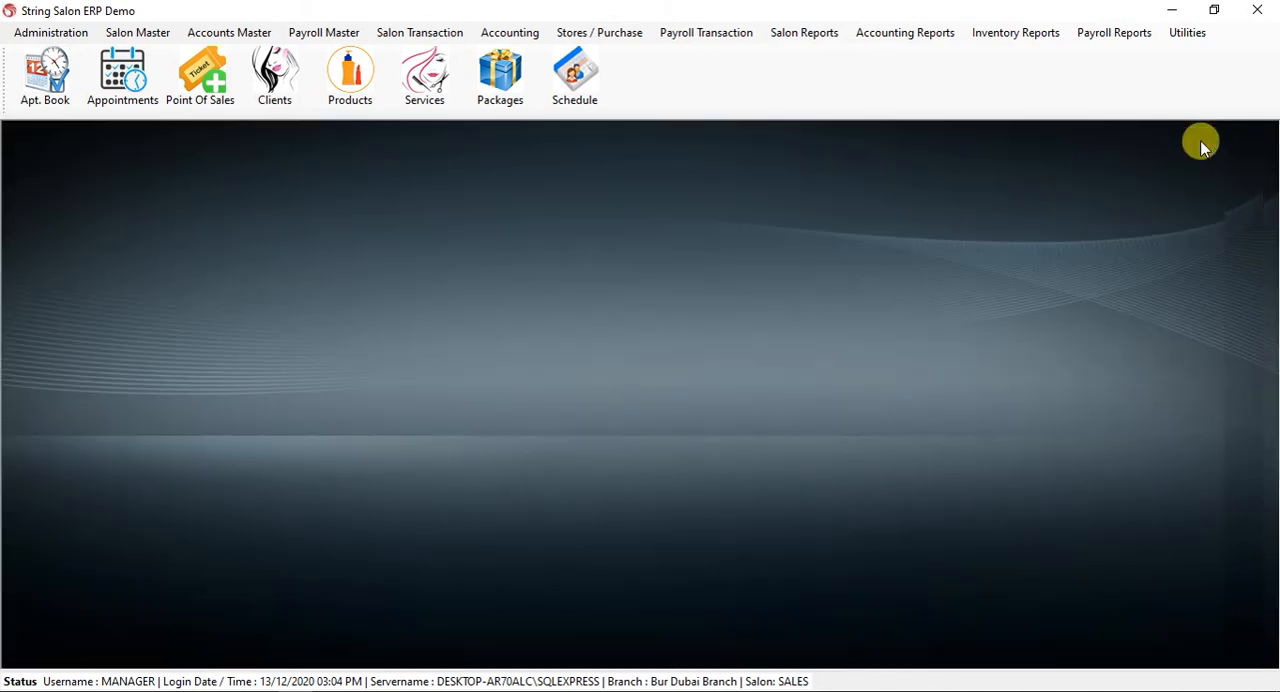